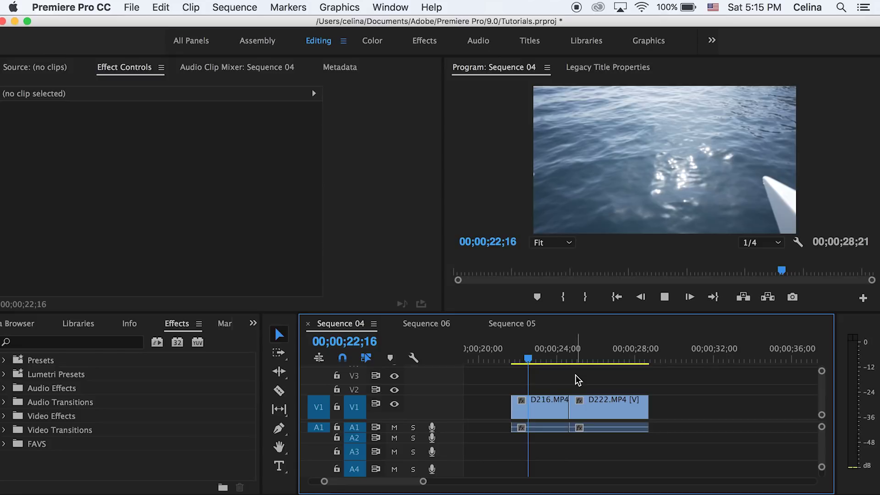
Play the sequence across the cut between D216.MP4 and D222.MP4.
key(space)
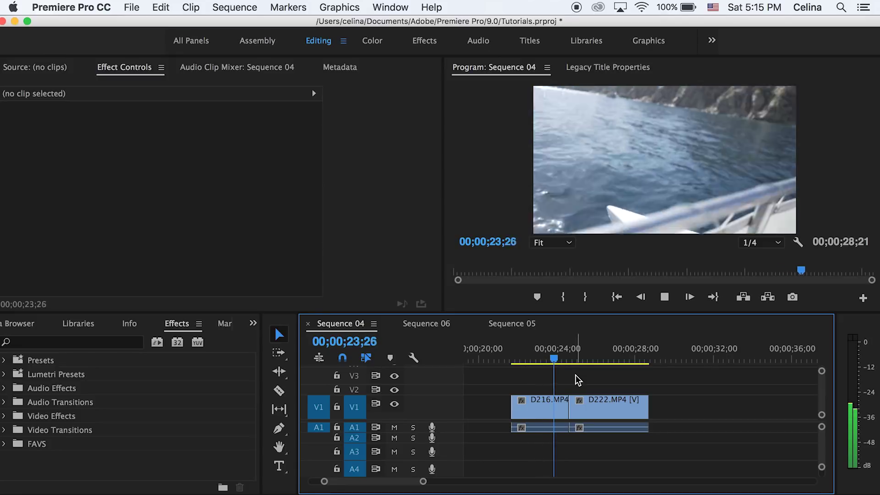
click(505, 349)
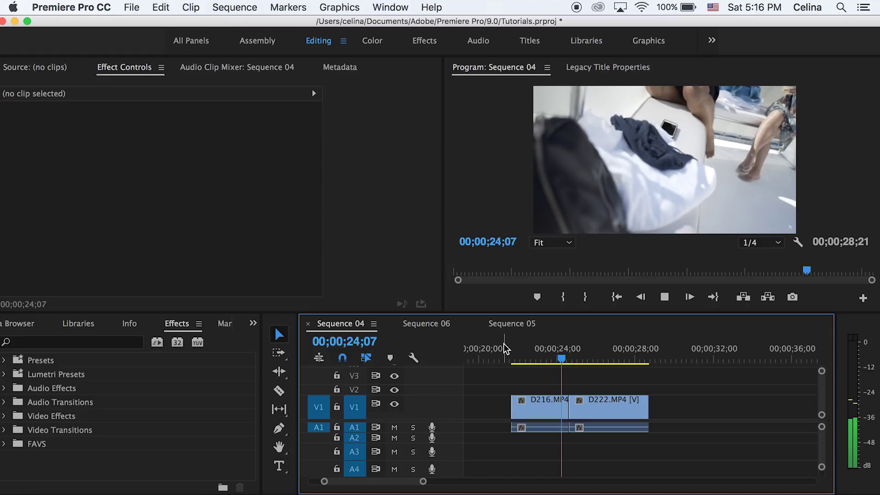
key(space)
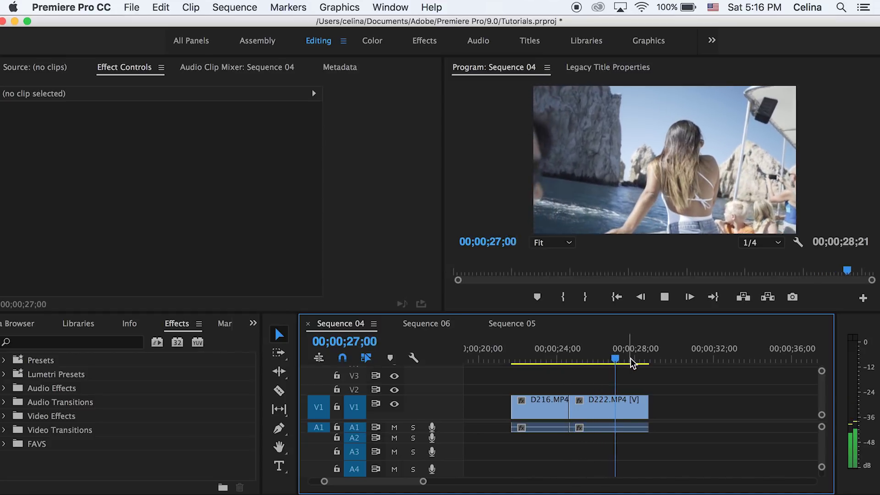
Trim the end of D216.MP4 back to 00;00;24;09 and move D222.MP4 against it to close the gap.
click(572, 354)
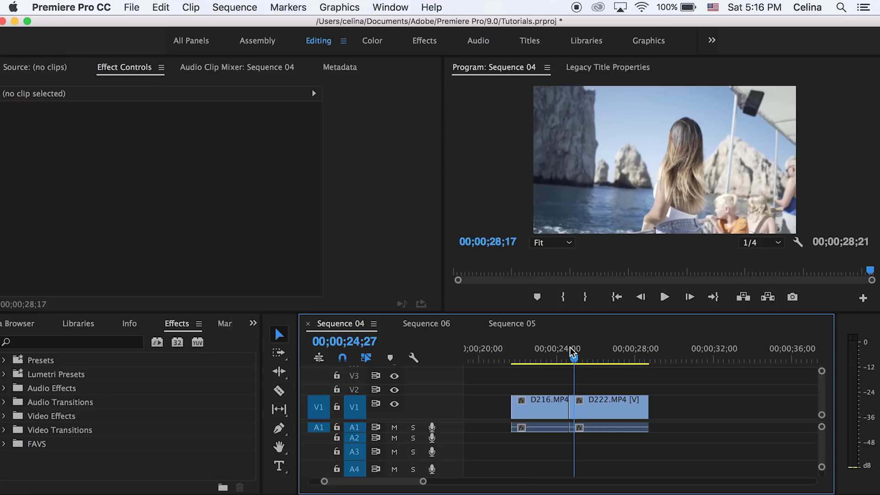
mouse_move(572, 354)
mouse_down()
mouse_move(545, 354)
mouse_move(567, 354)
mouse_up()
key(=)
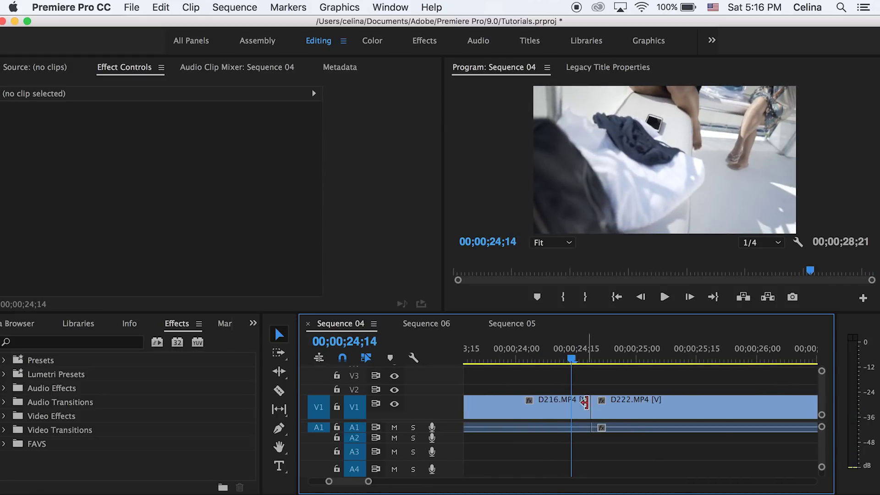
drag(591, 403, 571, 403)
mouse_move(568, 354)
mouse_down()
mouse_move(536, 354)
mouse_move(553, 354)
mouse_up()
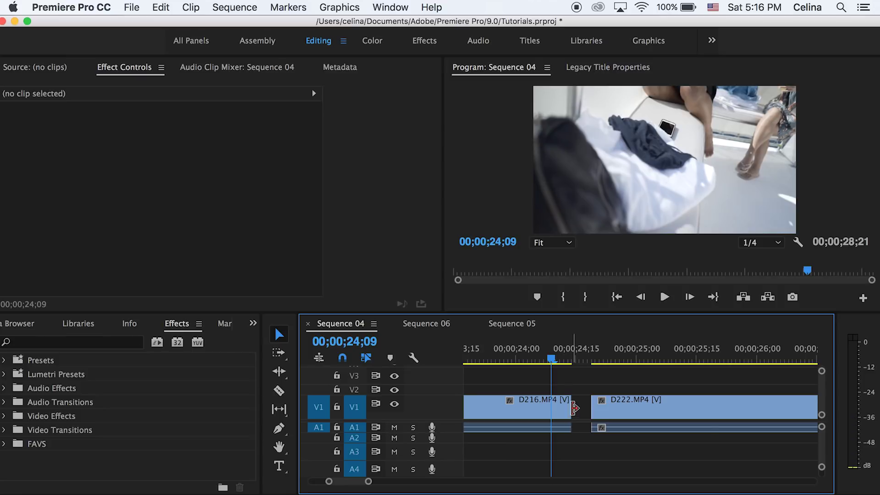
drag(574, 408, 554, 408)
drag(632, 408, 596, 408)
key(-)
key(-)
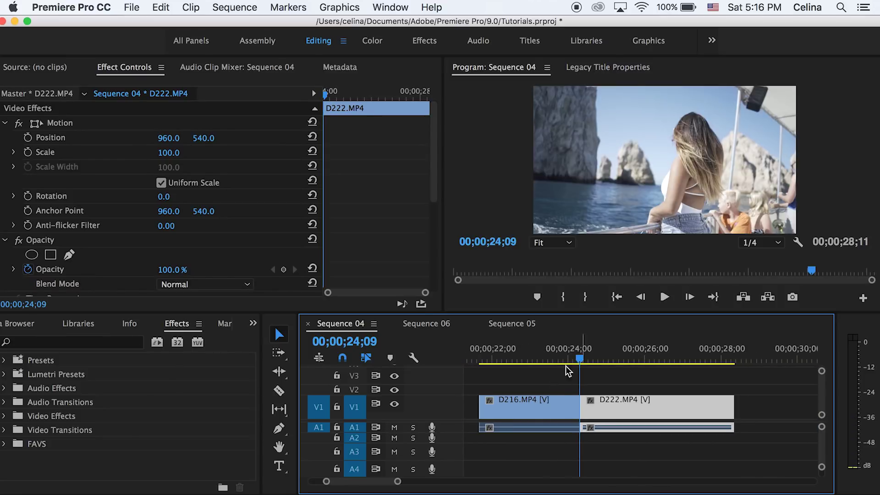
Play back the tightened cut between the two clips.
drag(566, 366, 527, 360)
key(space)
click(585, 384)
Show the Time Remapping speed keyframes on D216.MP4.
click(550, 412)
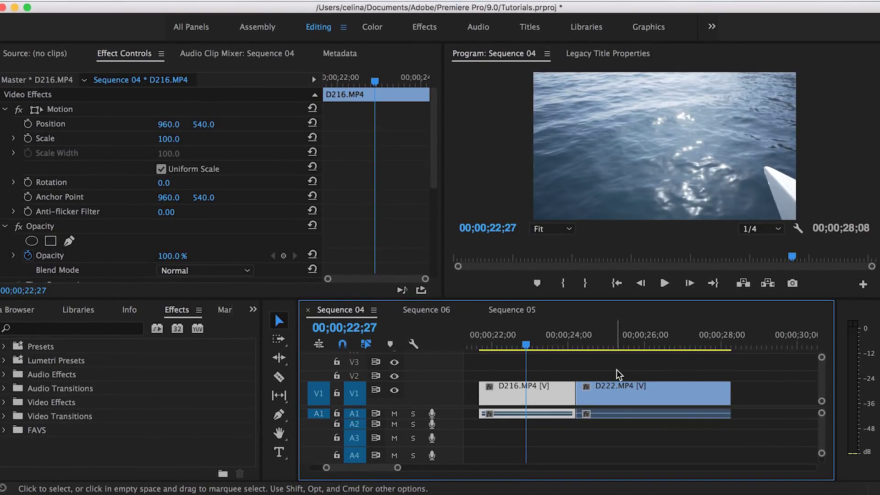
right_click(567, 394)
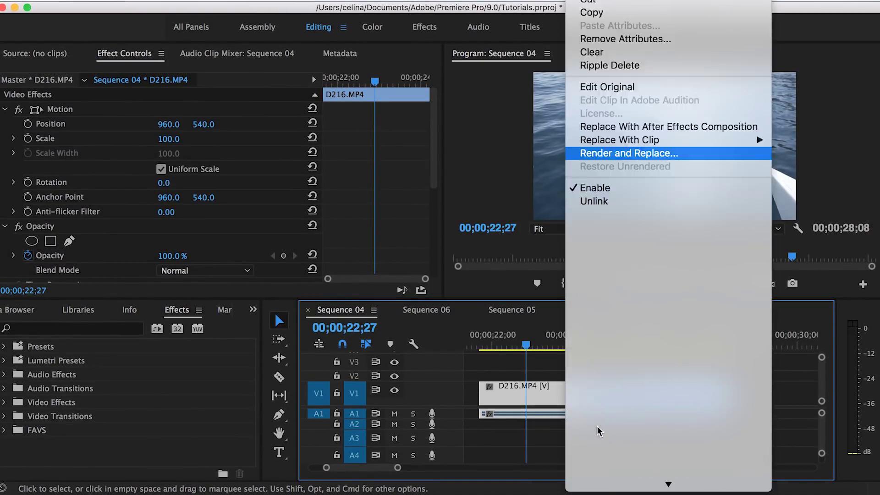
mouse_move(642, 482)
mouse_move(496, 482)
click(420, 483)
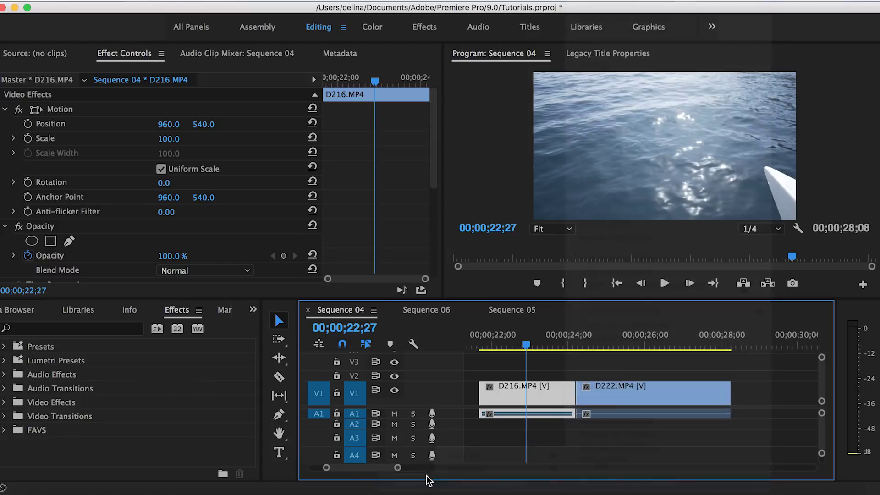
Show the Time Remapping speed keyframes on D222.MP4 as well.
click(635, 394)
right_click(635, 398)
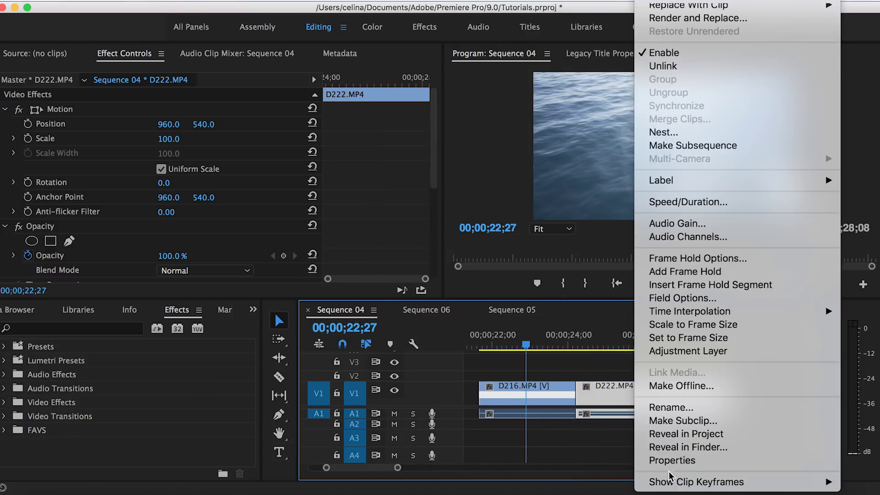
mouse_move(670, 482)
mouse_move(550, 482)
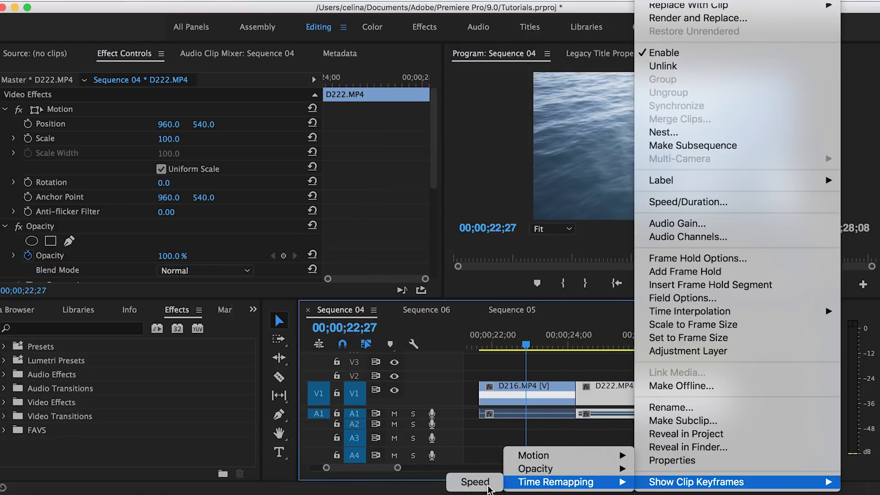
click(489, 487)
Add a speed keyframe to D216.MP4 at 00;00;23;19 and raise the clip's speed after it to 198%.
click(556, 363)
click(560, 343)
mouse_move(562, 344)
mouse_down()
mouse_move(537, 345)
mouse_move(554, 340)
mouse_up()
key(space)
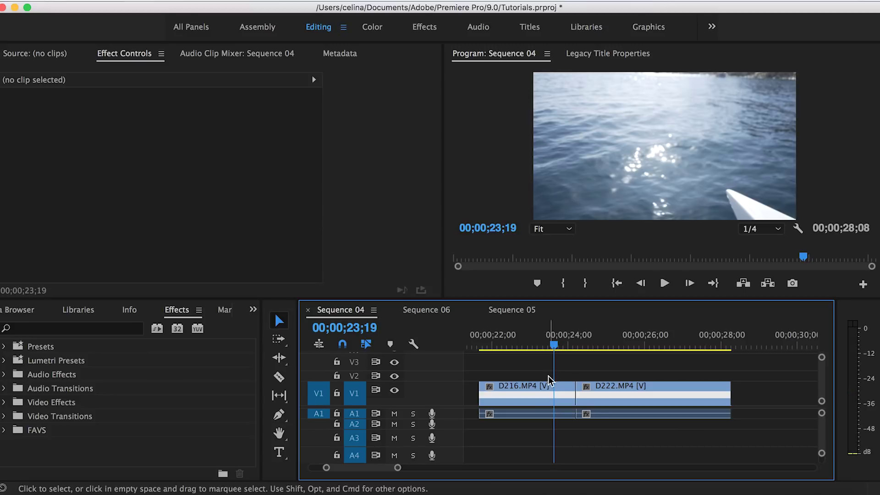
click(550, 393)
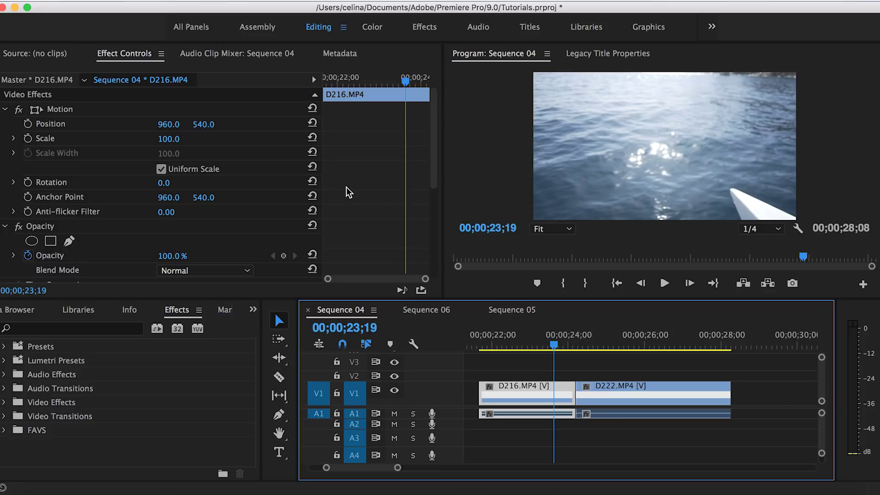
scroll(349, 192, down, 5)
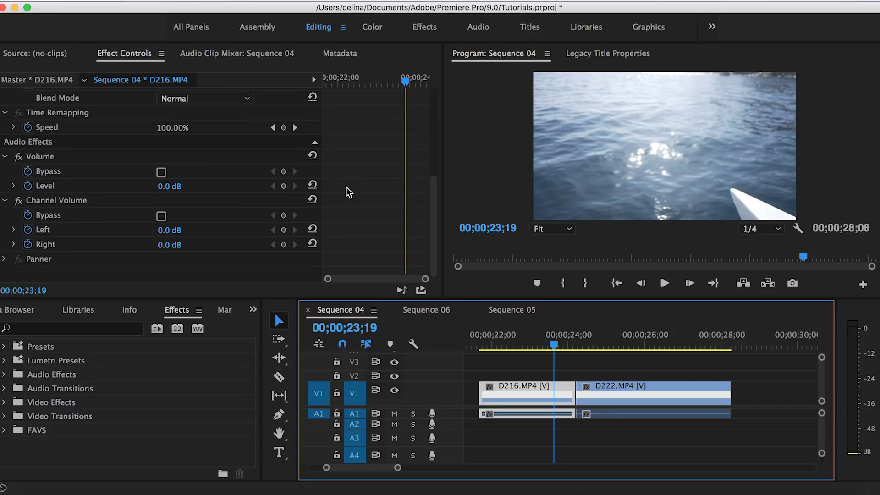
scroll(348, 191, up, 2)
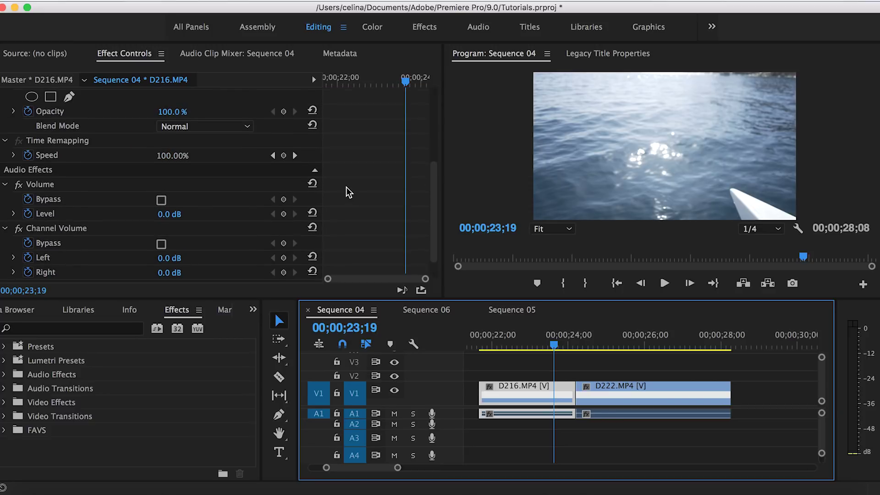
double_click(446, 406)
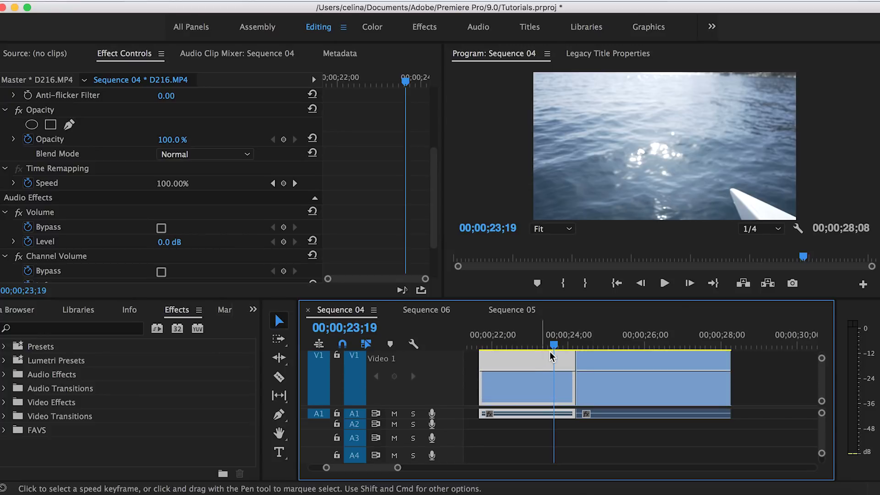
click(284, 183)
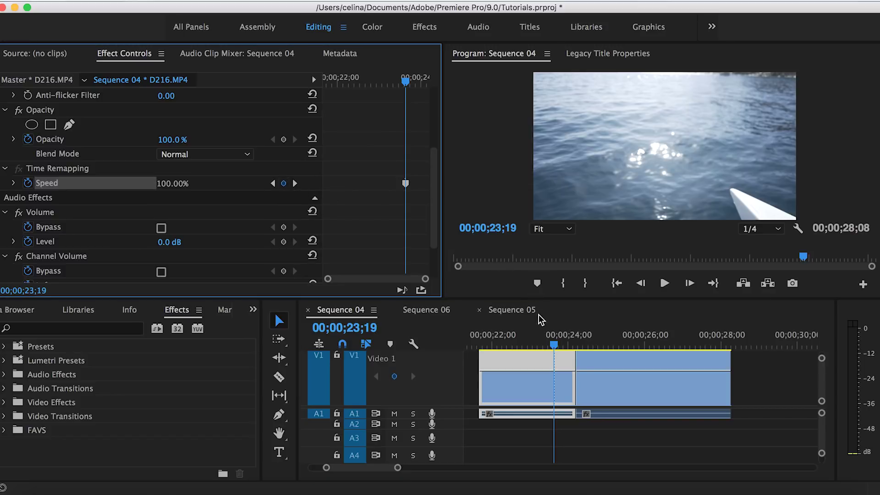
drag(557, 347, 566, 306)
Play back the sped-up end of D216.MP4 through to D222.MP4 with the speed keyframe on track V1 in view.
click(543, 334)
key(space)
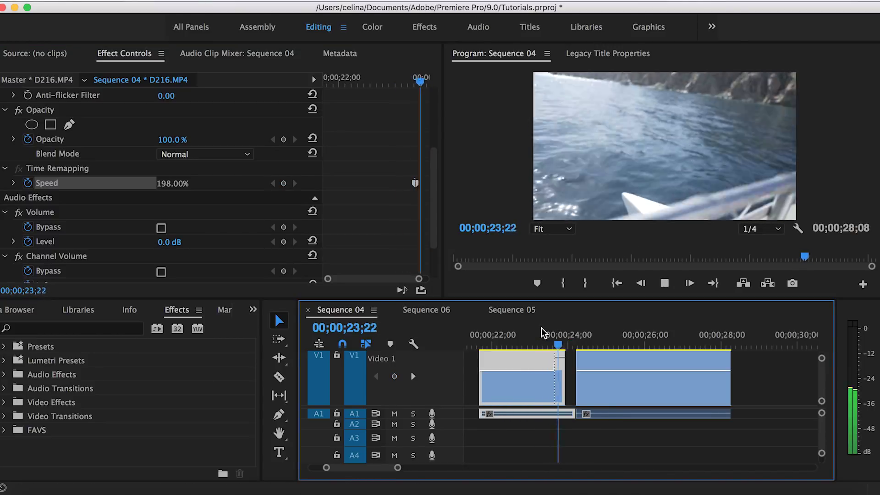
key(space)
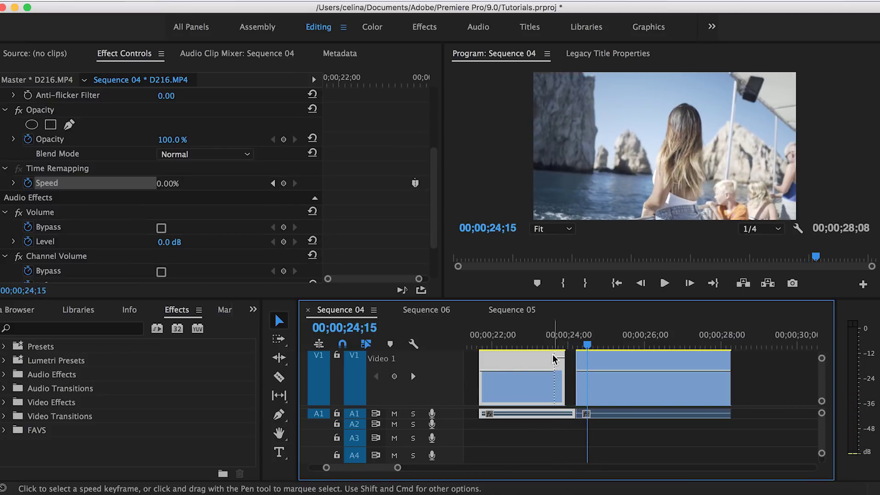
double_click(448, 371)
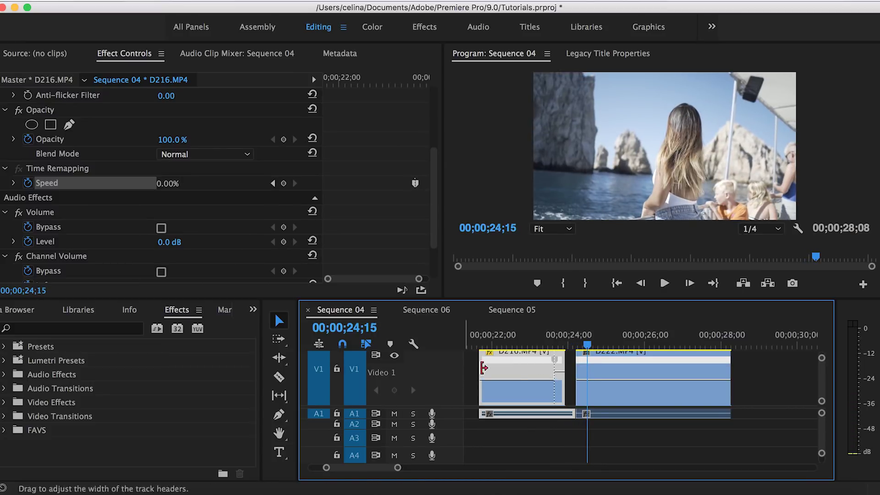
click(563, 335)
key(space)
drag(562, 331, 532, 329)
key(space)
scroll(559, 351, up, 3)
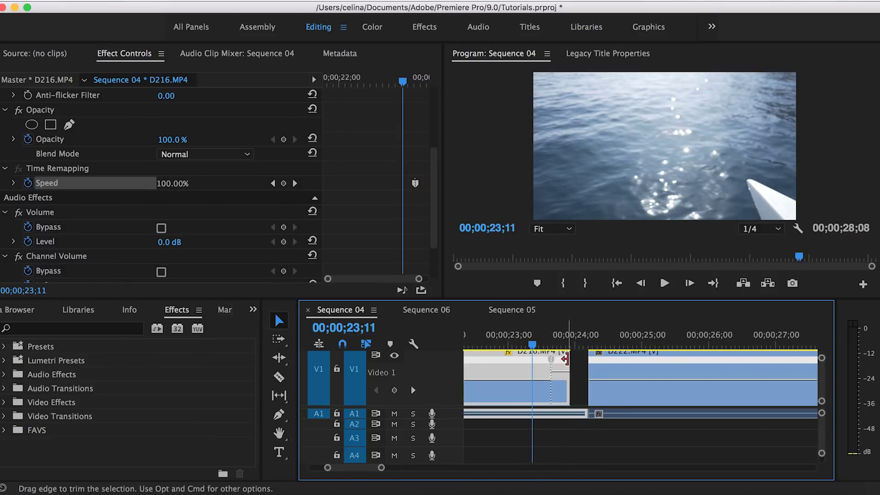
Trim the sped-up end of D216.MP4 slightly and move D222.MP4 against it.
drag(565, 359, 571, 357)
drag(541, 338, 531, 342)
key(space)
Play the end of D216.MP4 into D222.MP4 to review the speed change.
key(space)
drag(610, 370, 565, 372)
click(529, 338)
key(space)
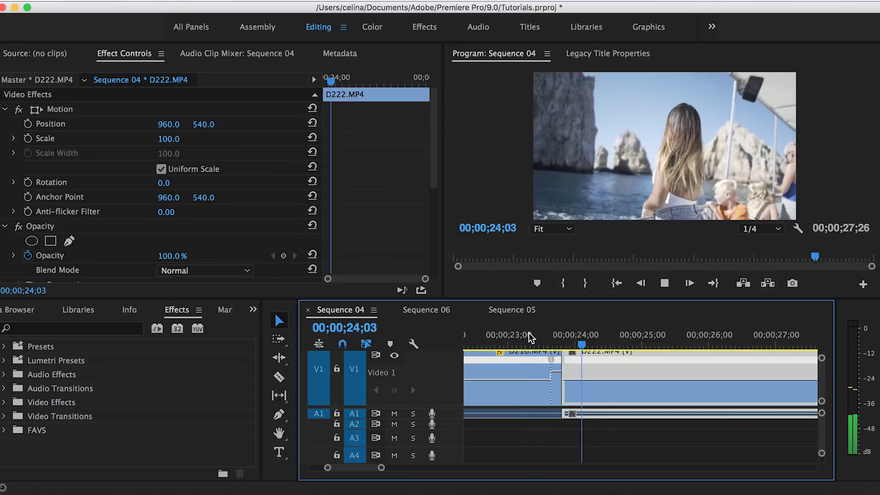
key(space)
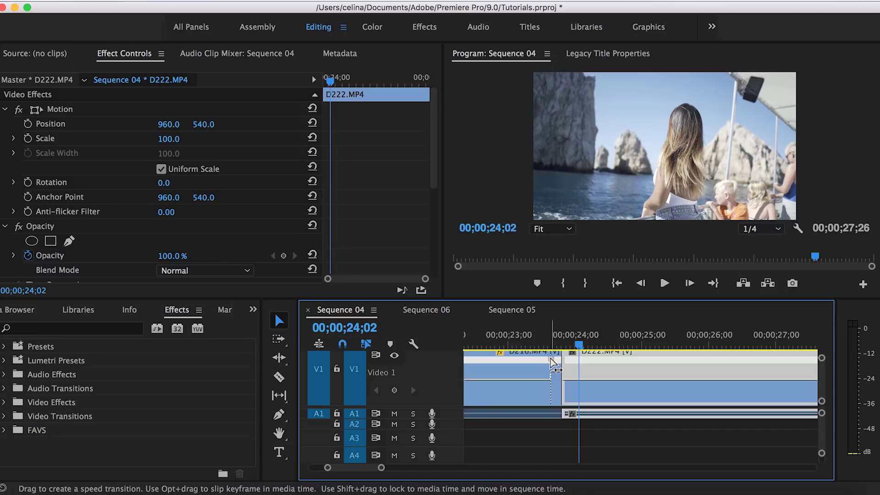
Split the speed keyframe on D216.MP4 into a gradual ramp and move D222.MP4 against the clip's new end.
drag(553, 363, 539, 361)
click(526, 345)
key(space)
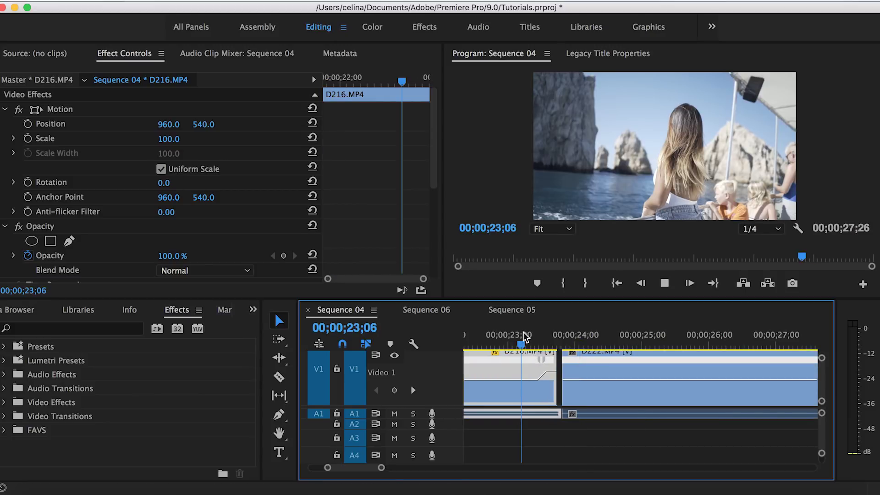
click(585, 355)
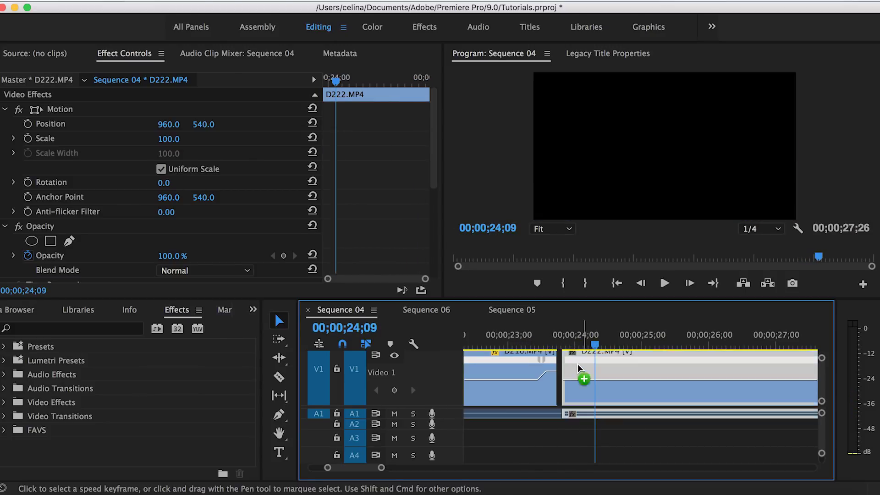
click(527, 344)
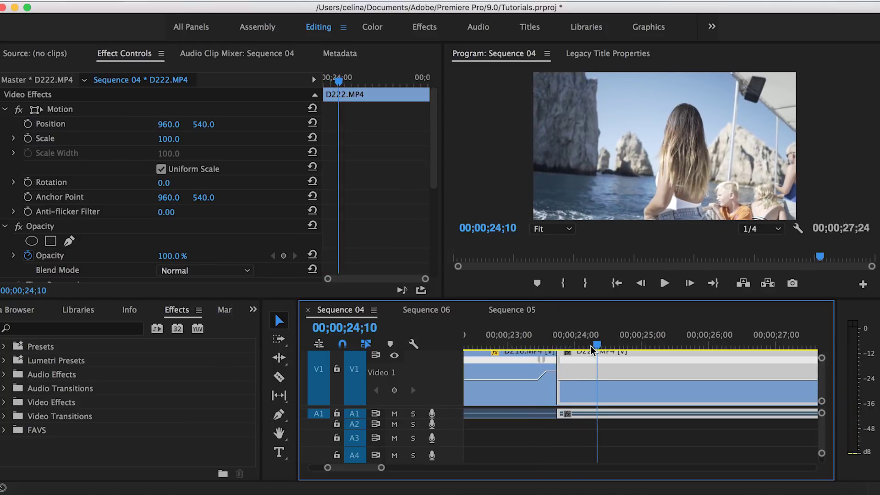
Add a speed keyframe to D222.MP4 at 00;00;24;07 and raise the clip's speed before it to 179%.
mouse_move(594, 346)
mouse_down()
mouse_move(556, 345)
mouse_move(590, 347)
mouse_up()
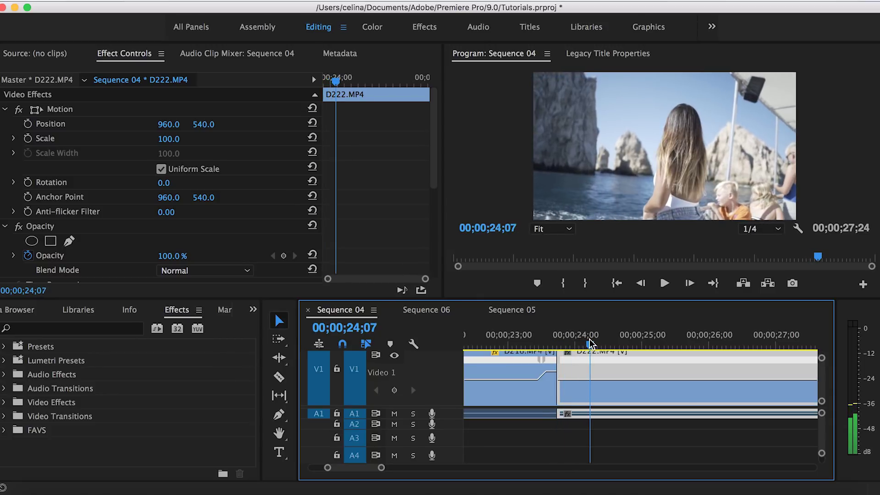
scroll(322, 253, down, 5)
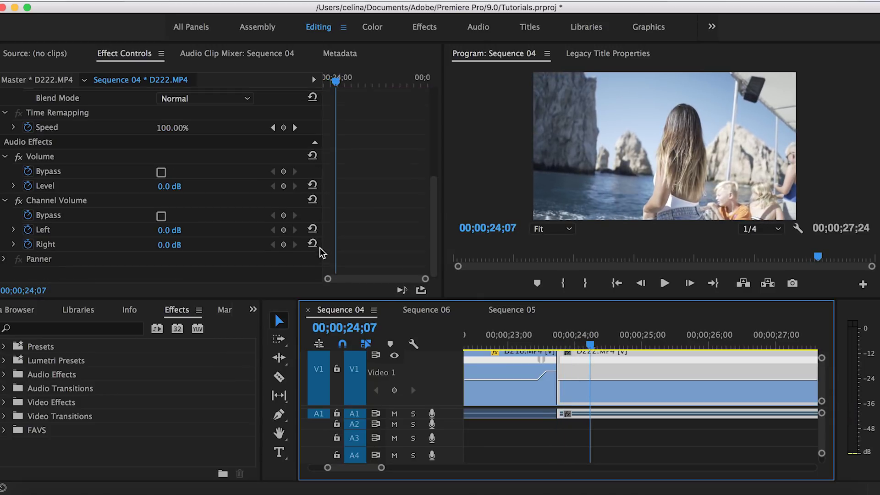
click(283, 128)
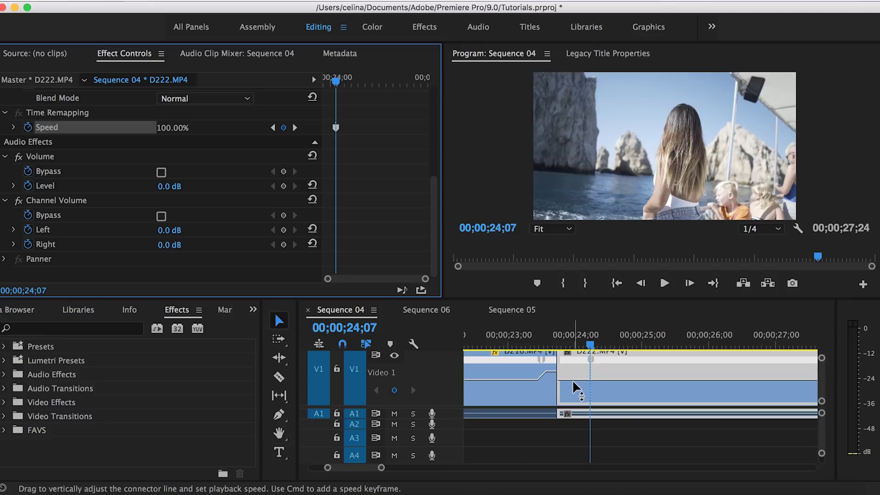
drag(574, 380, 572, 367)
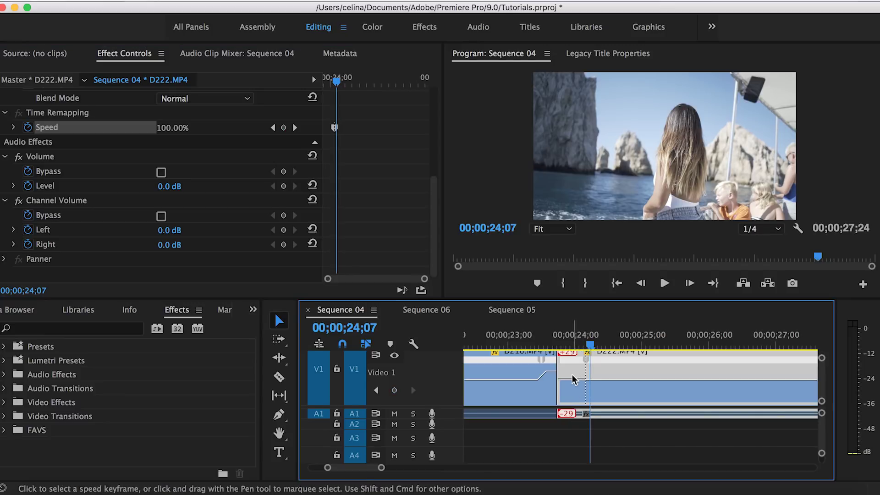
scroll(569, 380, up, 3)
scroll(570, 380, up, 1)
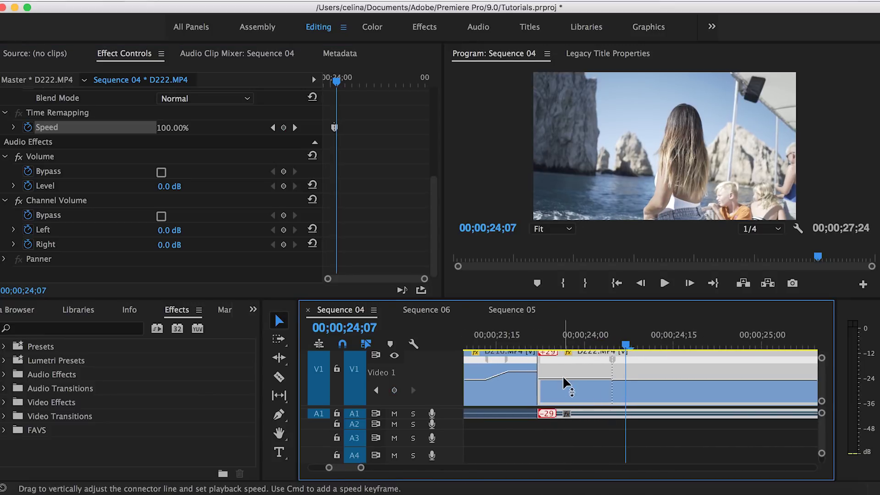
drag(570, 380, 563, 352)
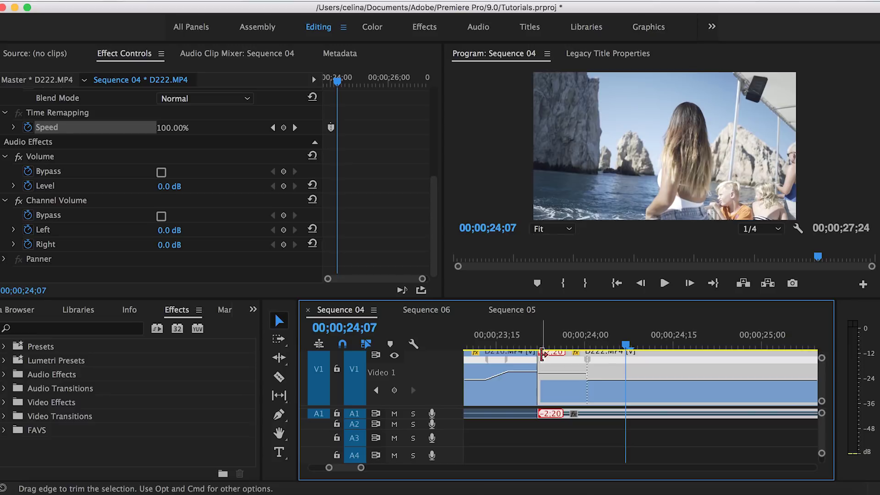
Split the speed keyframe on D222.MP4 into a gradual slow-down ramp and play the transition.
drag(587, 360, 571, 361)
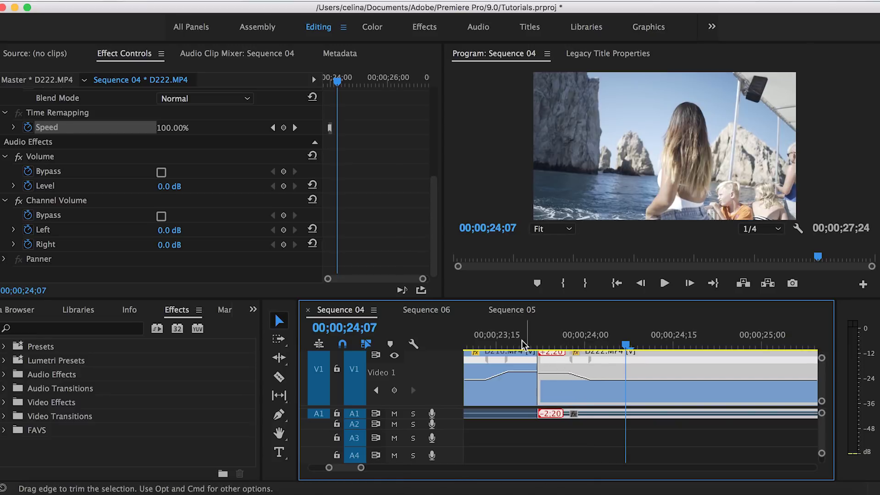
click(472, 341)
key(space)
key(minus)
key(minus)
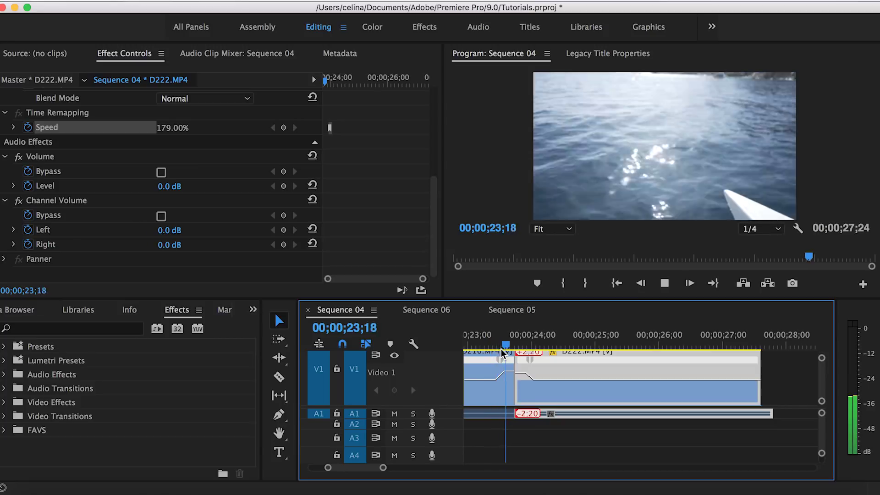
Replay the speed-ramp transition from the end of D216.MP4 into D222.MP4 several times to review it.
key(space)
drag(524, 342, 496, 337)
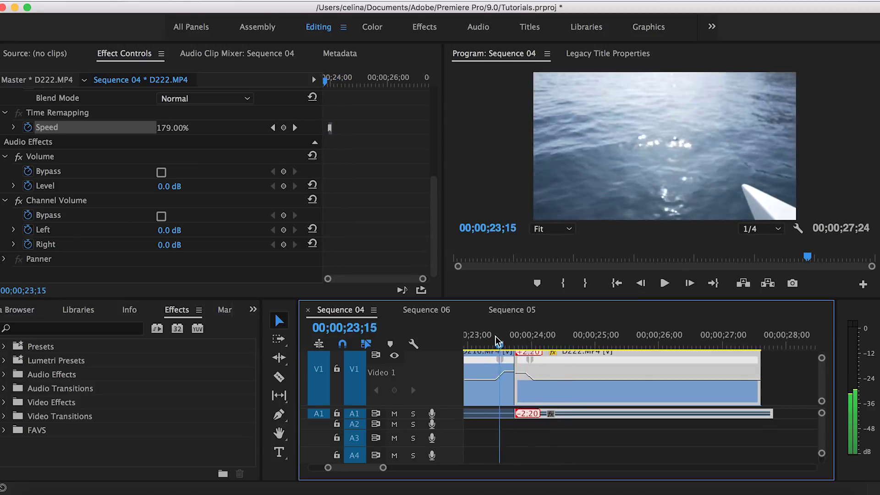
key(space)
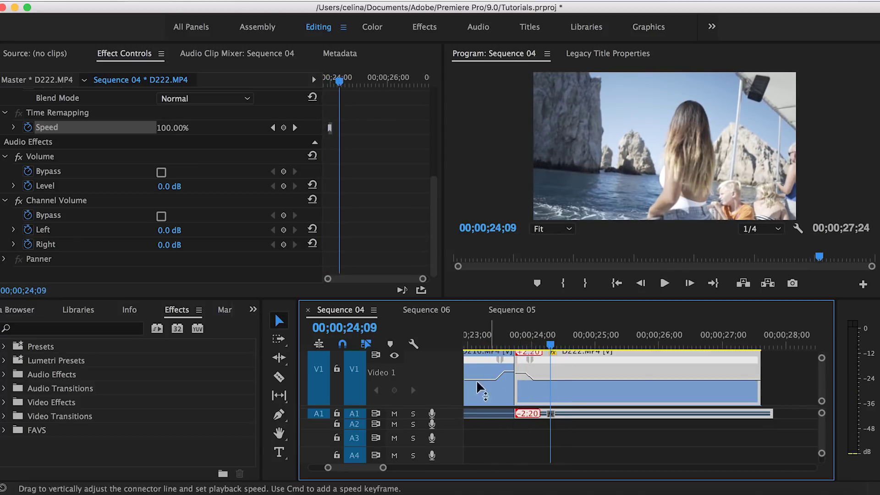
scroll(477, 379, up, 3)
click(616, 341)
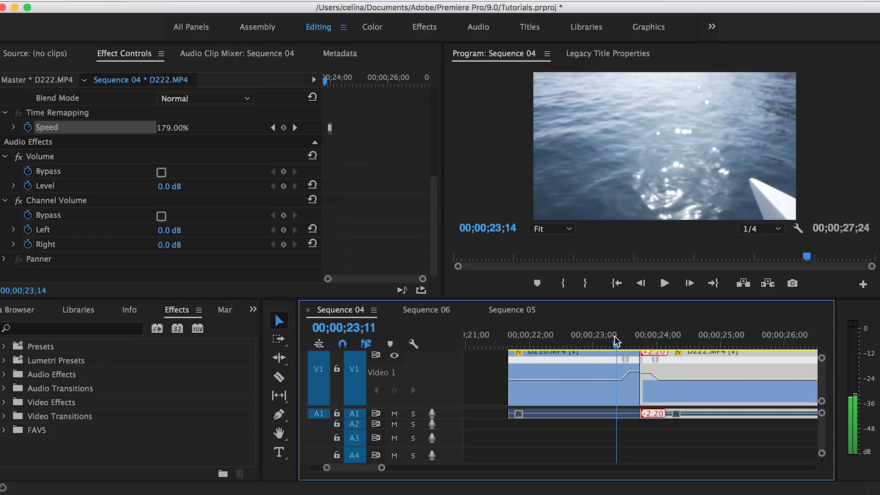
key(space)
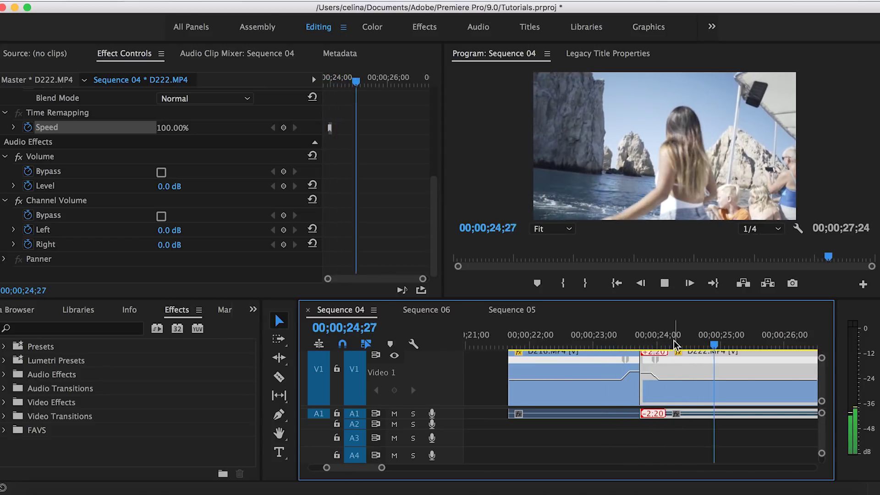
Park the playhead at 00;00;23;13, collapse the V1 track height and mute audio track A1.
drag(674, 345, 622, 345)
double_click(427, 387)
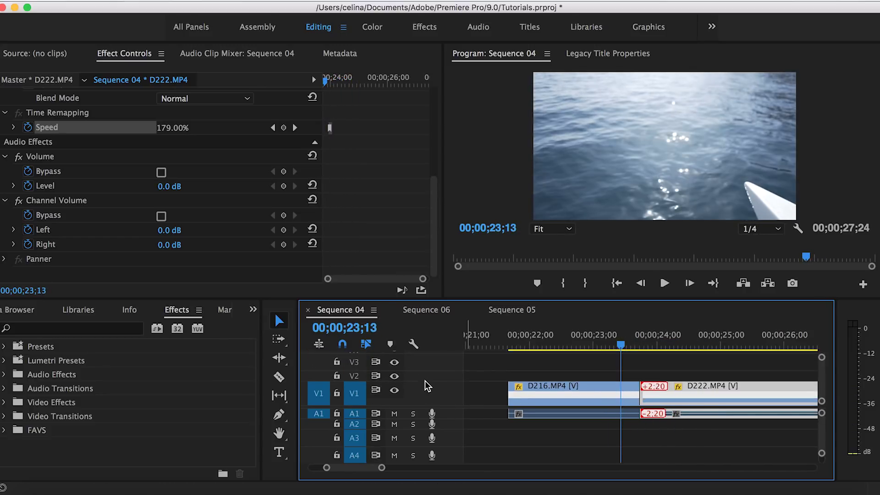
click(394, 414)
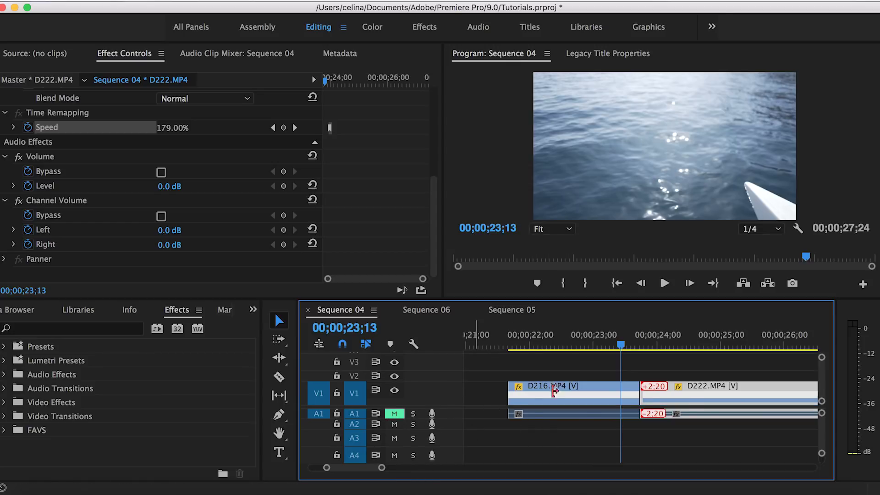
Find the Directional Blur effect by searching for "dir" and apply it to D216.MP4.
scroll(596, 403, right, 2)
click(580, 394)
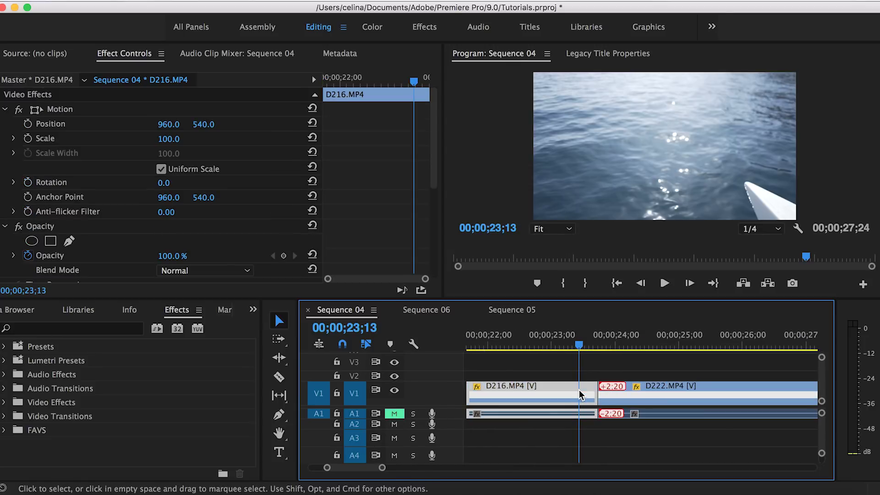
click(611, 376)
click(48, 329)
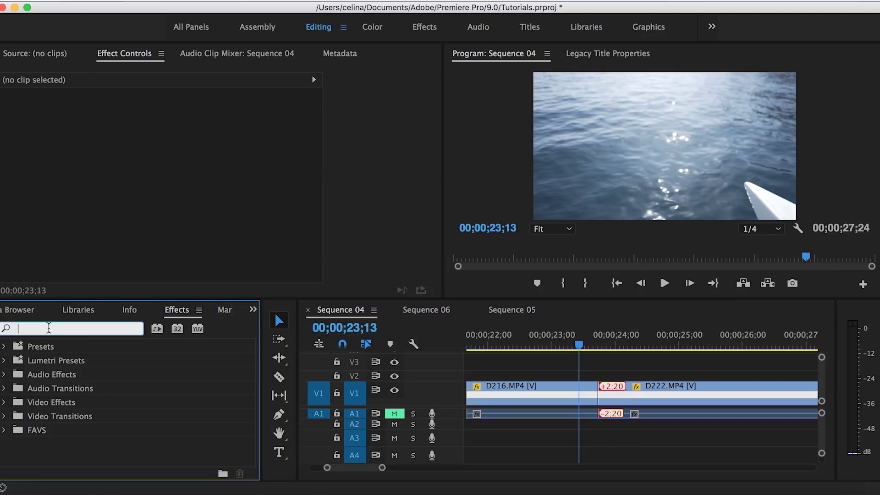
text(dir)
drag(55, 429, 577, 402)
scroll(374, 224, down, 6)
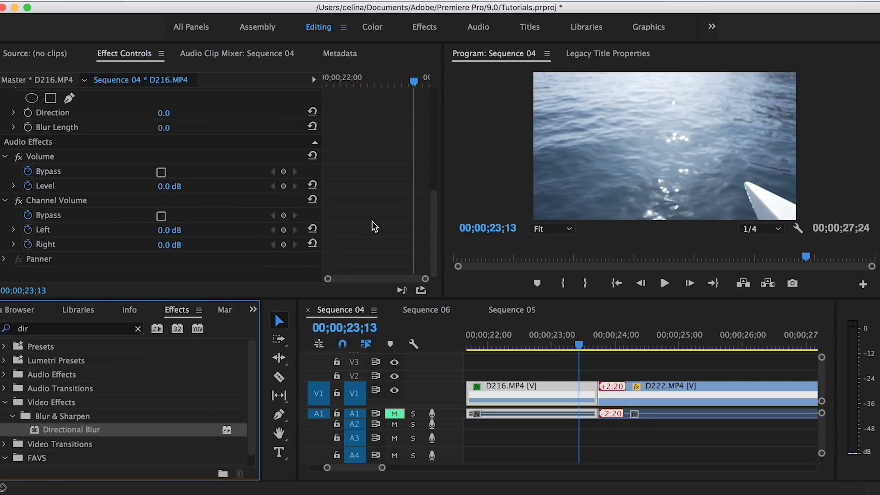
At 00;00;23;15, set D216.MP4's blur Direction to 81° and add a Blur Length keyframe of 0.
mouse_move(415, 83)
mouse_down()
mouse_move(424, 83)
mouse_move(417, 85)
mouse_up()
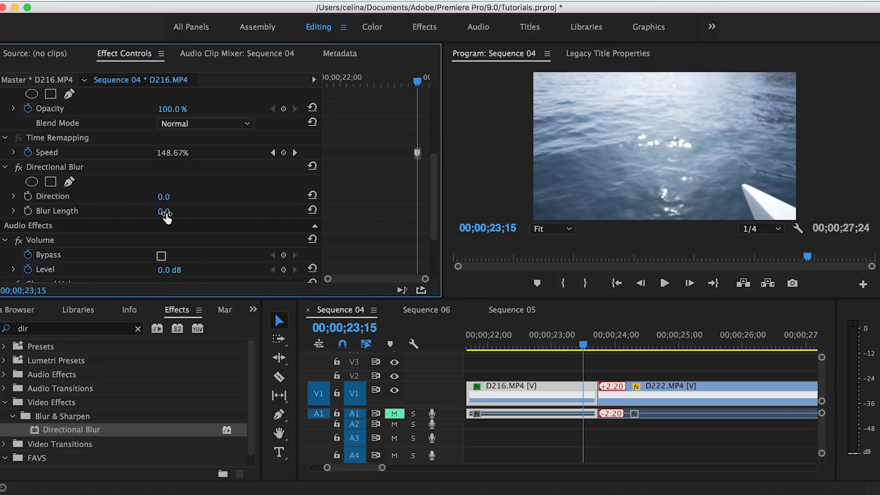
drag(164, 211, 191, 197)
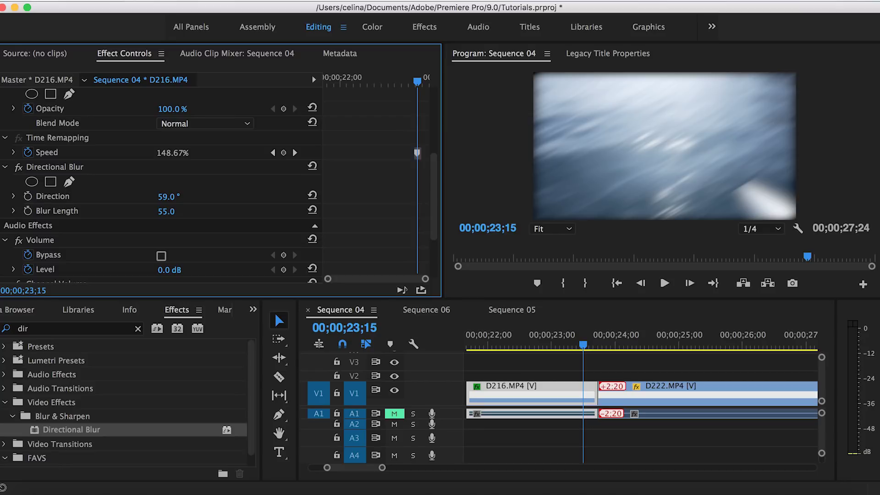
drag(169, 197, 162, 215)
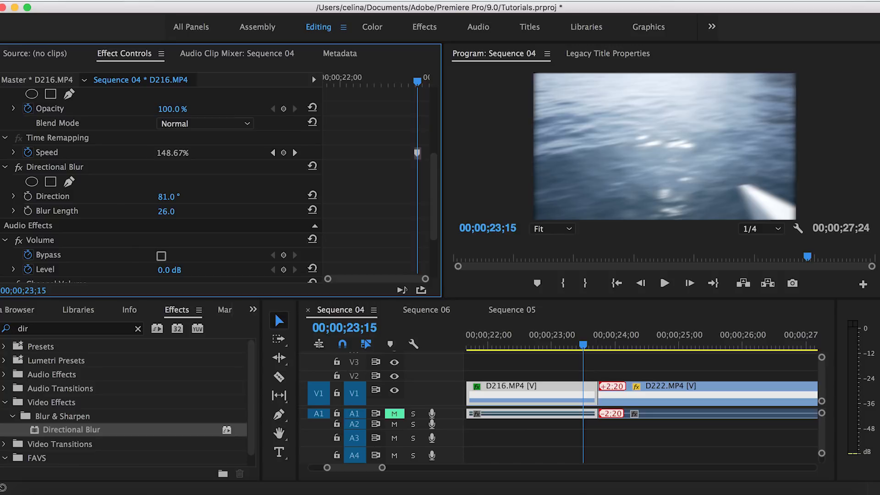
drag(176, 212, 165, 212)
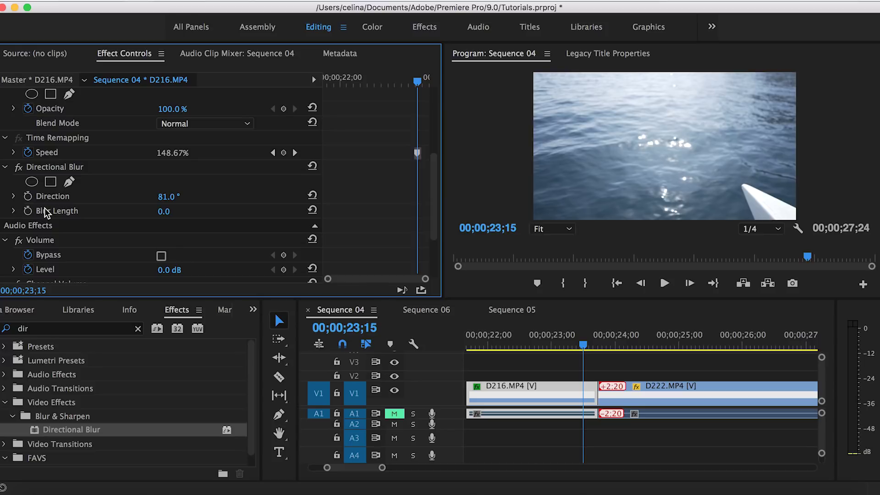
click(28, 210)
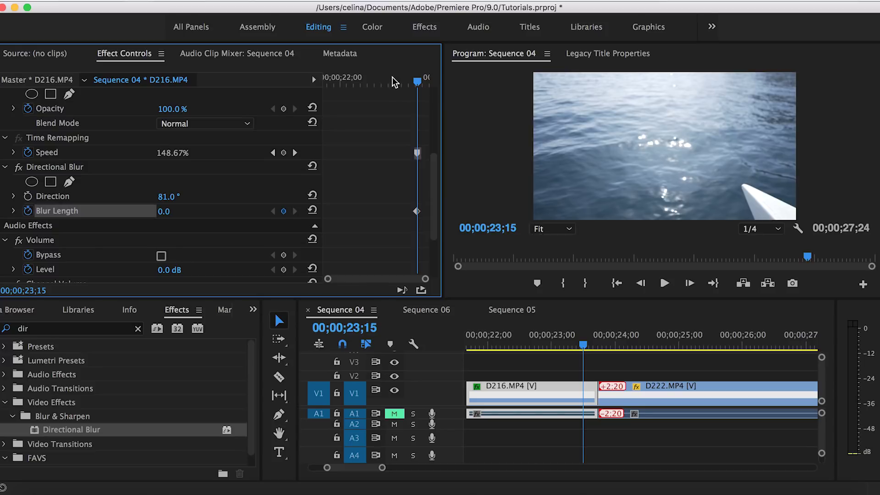
Add a second Blur Length keyframe of 12 at the end of D216.MP4.
drag(420, 82, 431, 83)
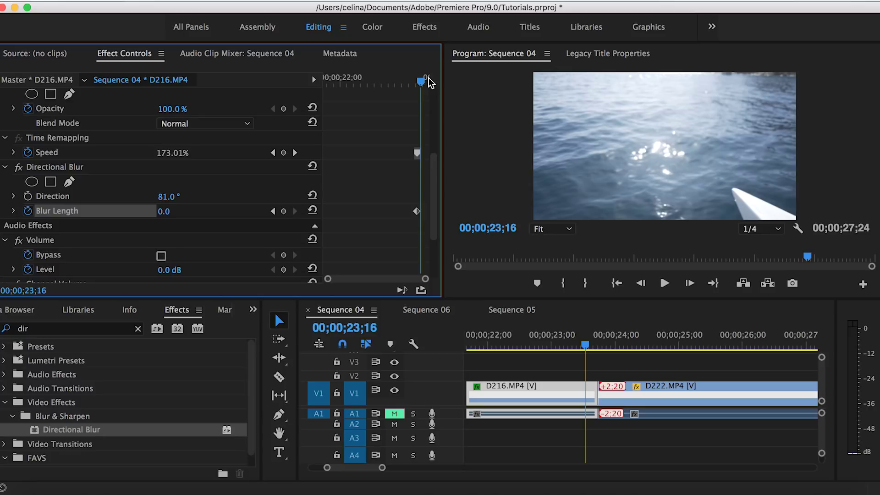
click(428, 82)
click(181, 212)
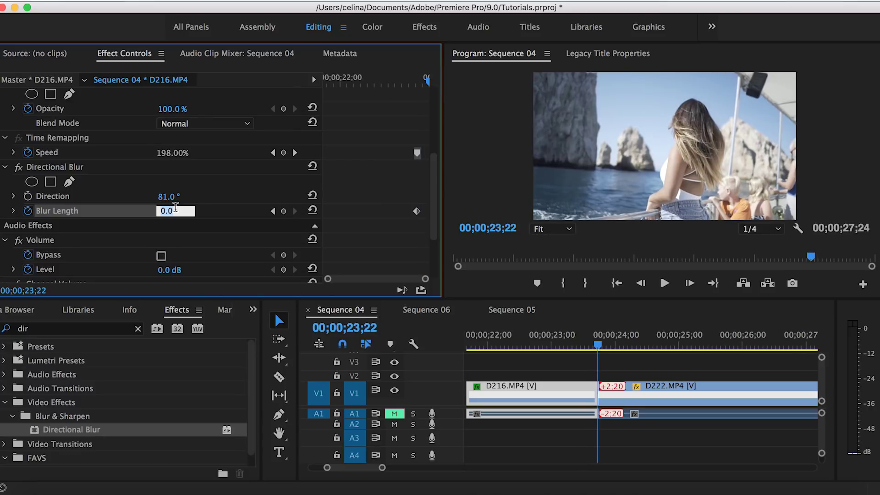
text(20)
key(Return)
Play and scrub across the cut to review the Directional Blur between the two clips.
drag(644, 342, 625, 339)
key(space)
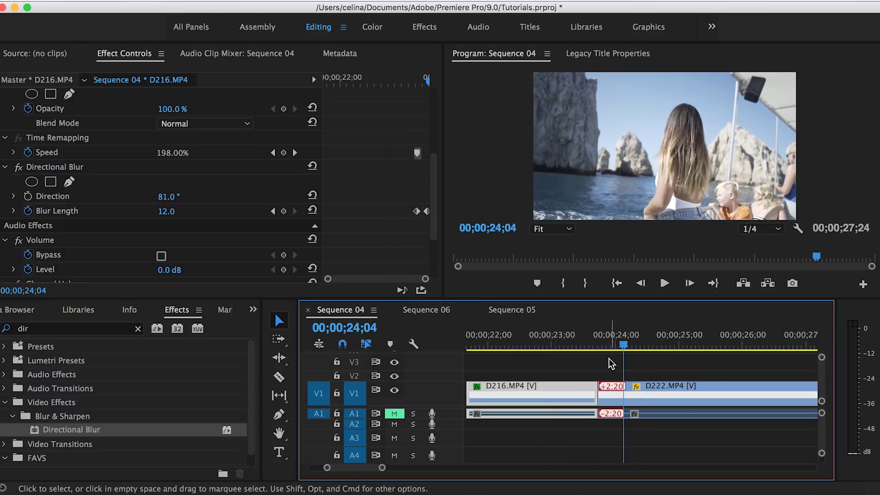
click(609, 360)
drag(647, 341, 592, 341)
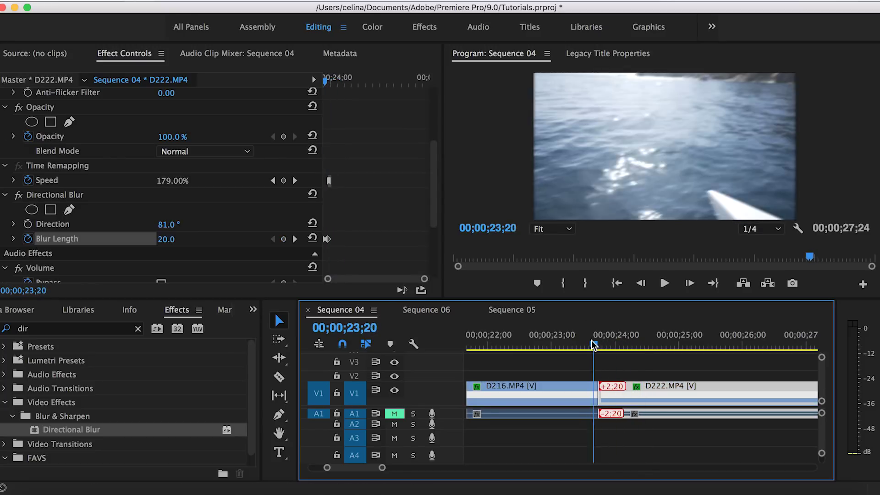
click(592, 342)
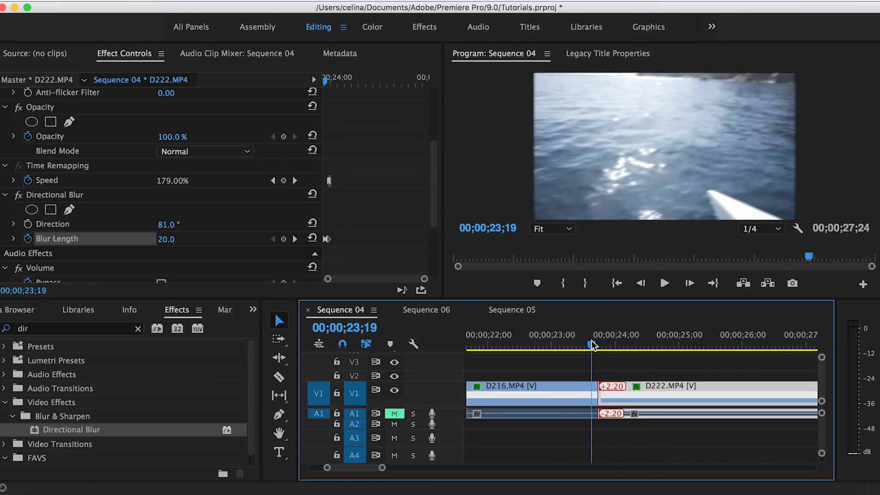
Check the Blur Length keyframes on D216.MP4 and replay the blurred transition into D222.MP4.
click(589, 395)
scroll(376, 181, down, 5)
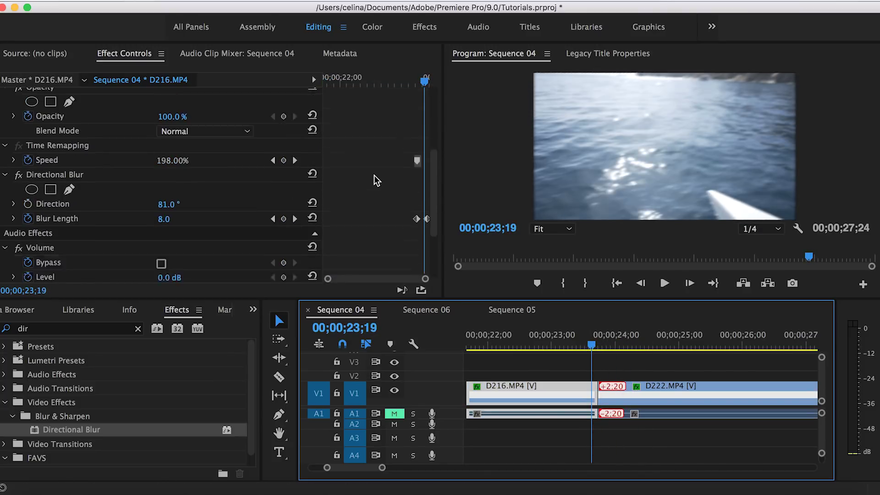
click(645, 373)
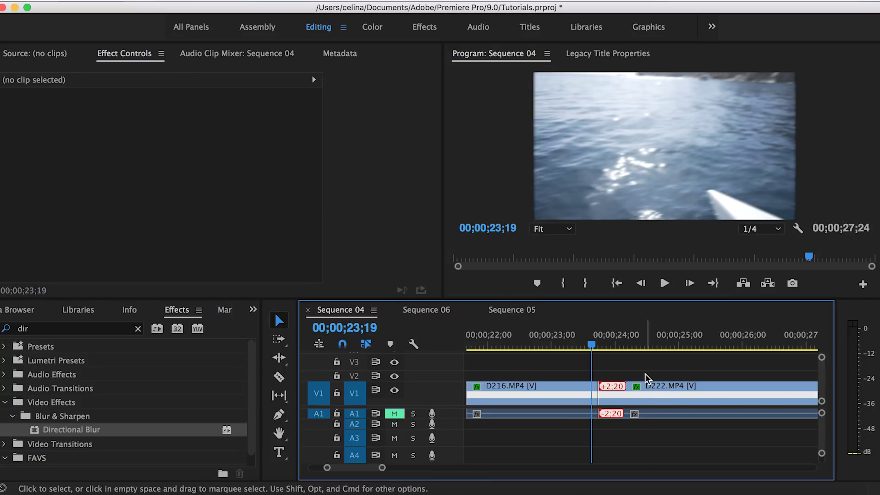
key(space)
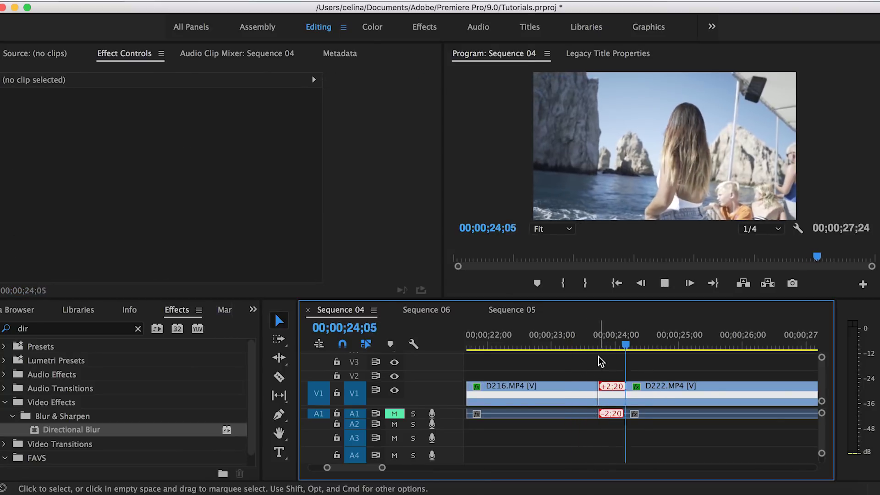
Inspect the blurred frame edges at 00;00;23;20 and set the scale of D216.MP4 to 102.
drag(607, 353, 597, 331)
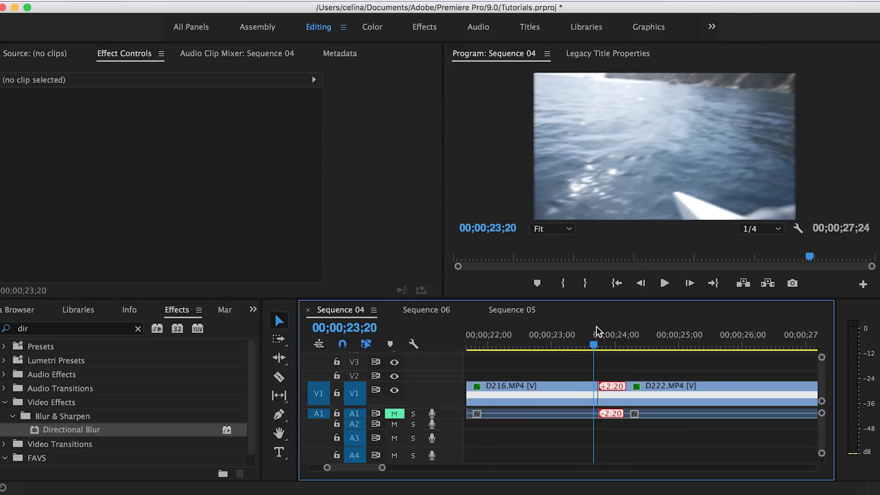
click(584, 410)
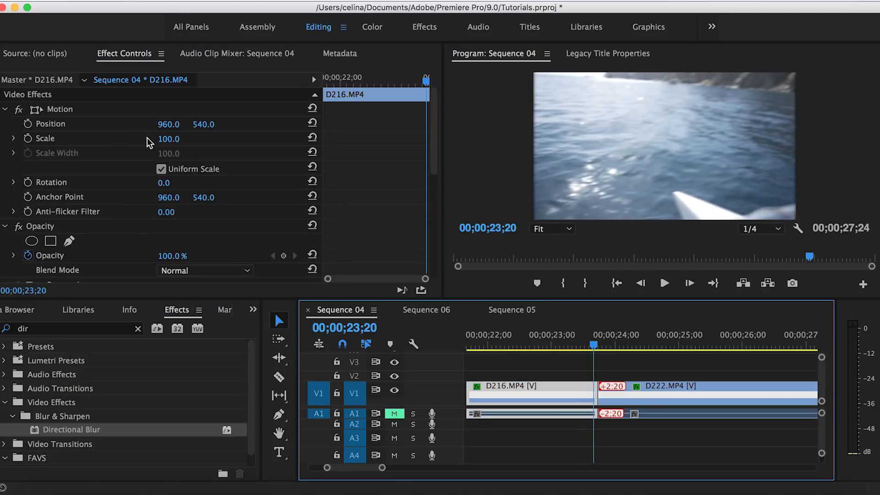
click(167, 138)
text(102)
key(Return)
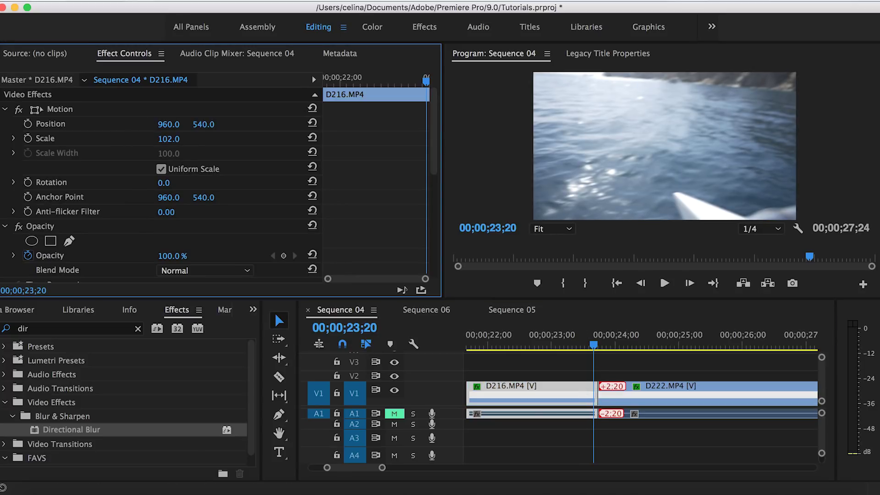
Play the transition from shortly before the cut to review it with the enlarged D216.MP4.
click(598, 356)
key(space)
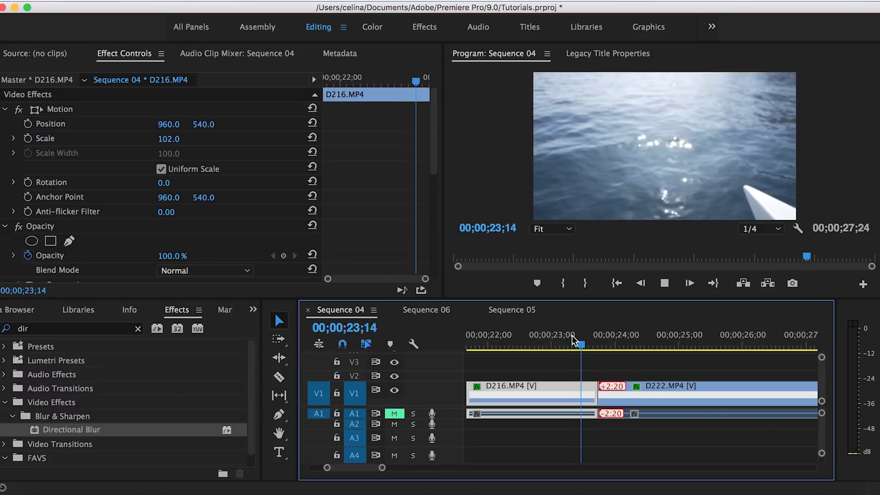
drag(576, 337, 571, 336)
key(space)
key(space)
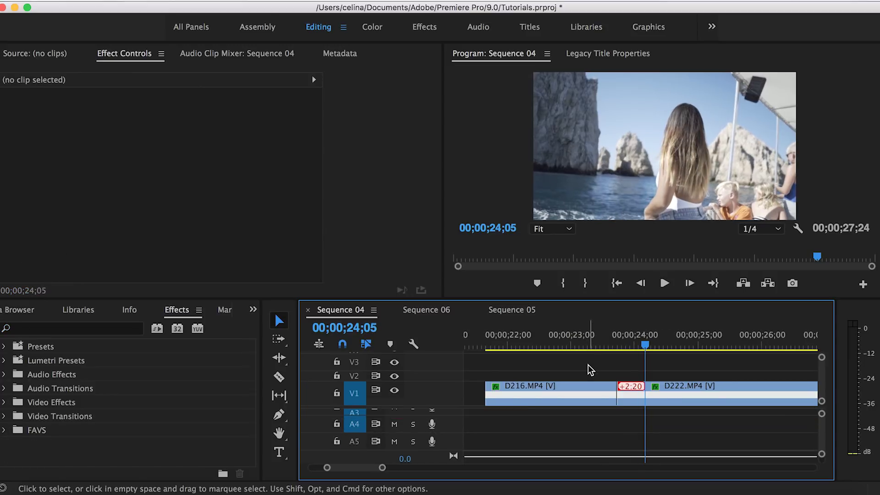
Copy D216.MP4 and D222.MP4 together and paste the pair further along the sequence, after the originals.
drag(588, 367, 648, 391)
scroll(653, 390, down, 5)
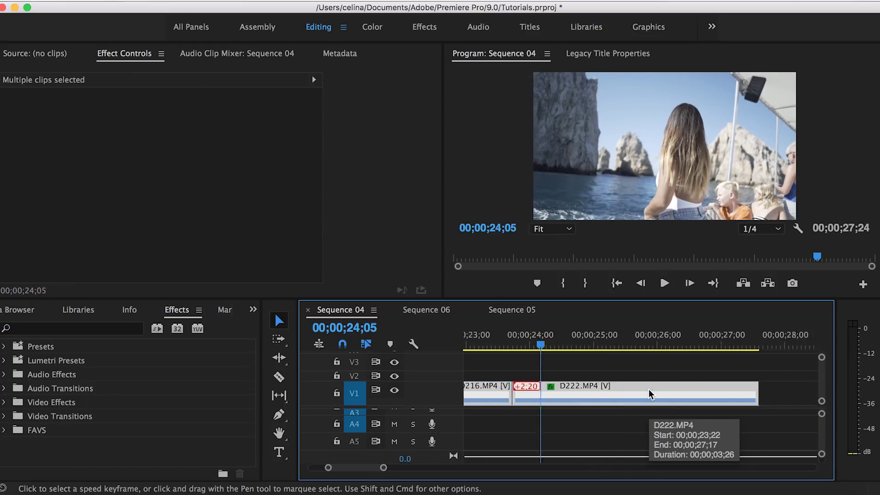
click(690, 327)
key(super+v)
scroll(680, 380, down, 3)
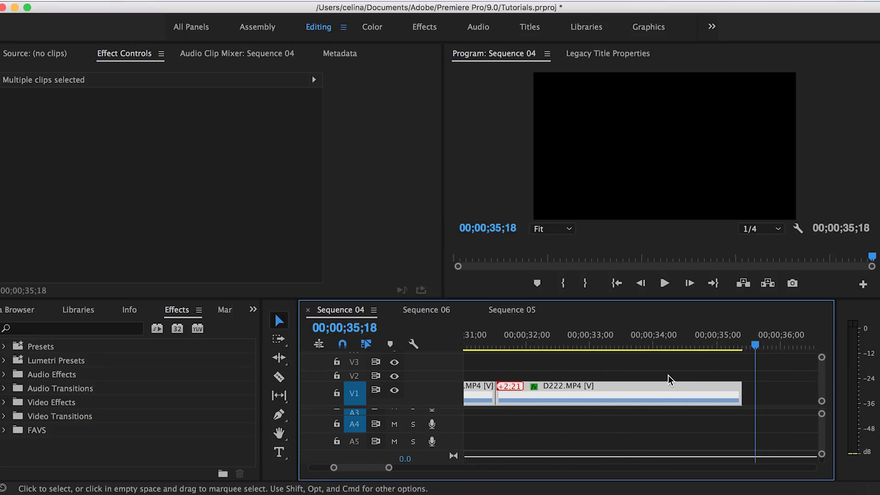
On the pasted D216.MP4, move both Blur Length keyframes earlier so the second sits at about 00;00;31;06.
drag(478, 337, 537, 345)
click(531, 395)
scroll(408, 201, down, 10)
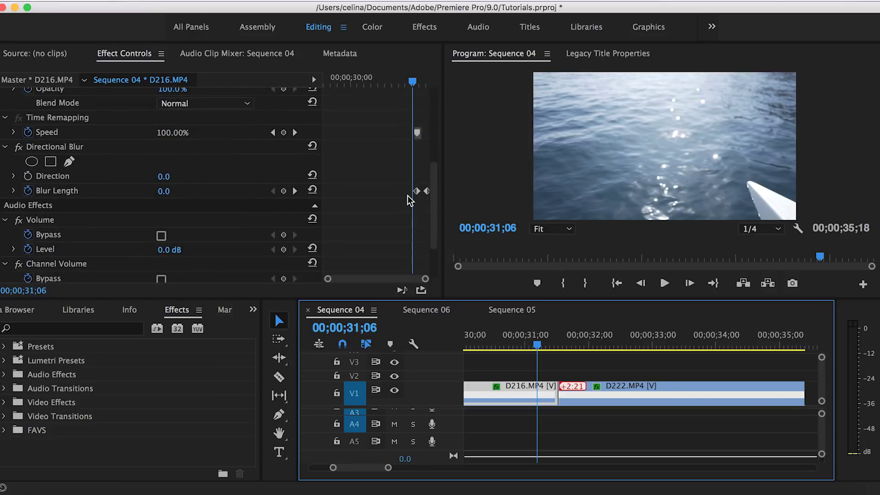
scroll(426, 206, up, 3)
click(421, 212)
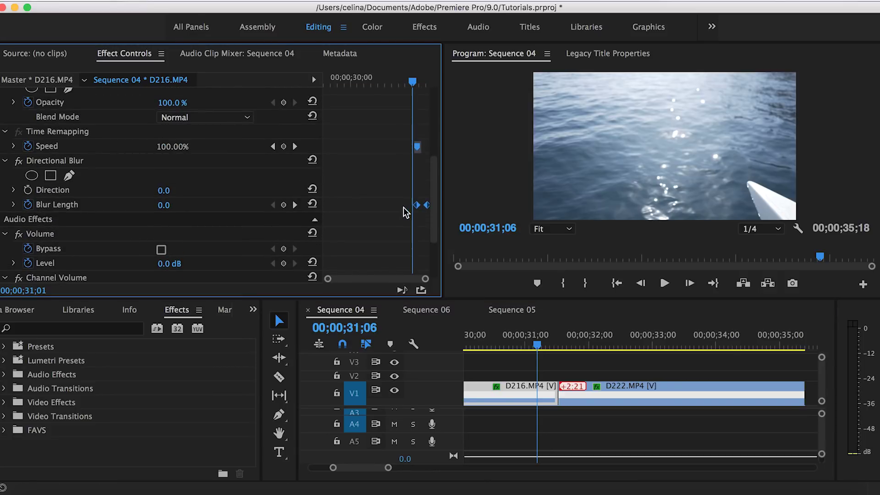
mouse_move(405, 209)
mouse_down()
mouse_move(436, 197)
mouse_move(403, 206)
mouse_up()
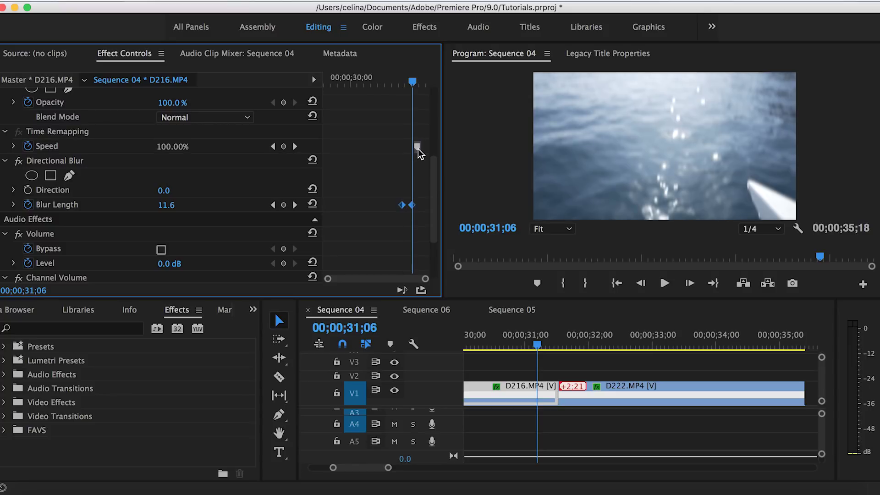
Split the speed keyframe on the pasted D216.MP4 into a gradual ramp and check the frames near the clip's end.
drag(418, 148, 399, 151)
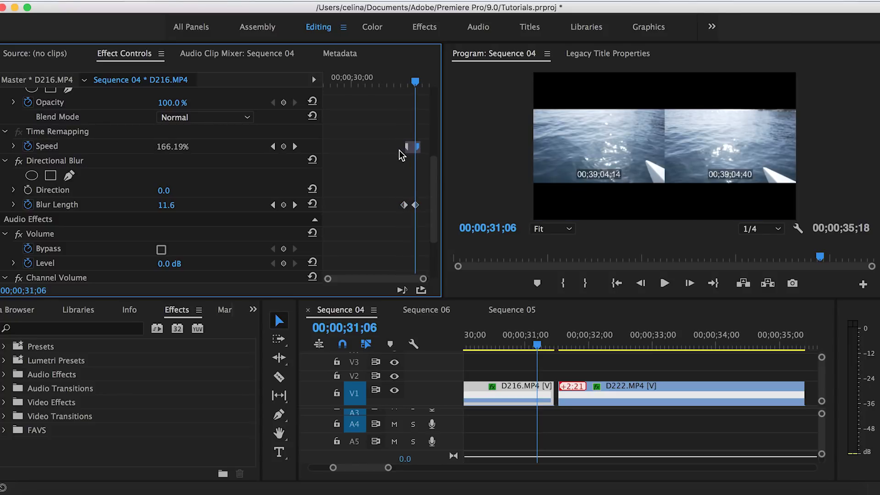
click(398, 78)
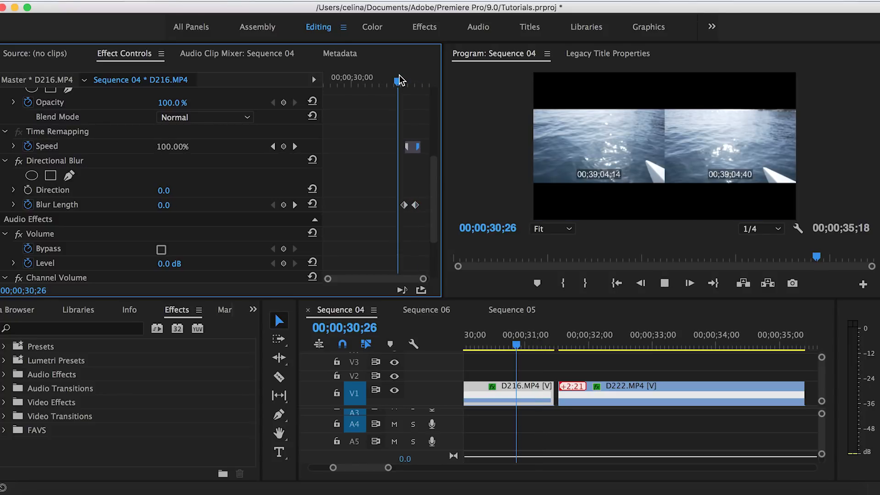
key(space)
click(419, 75)
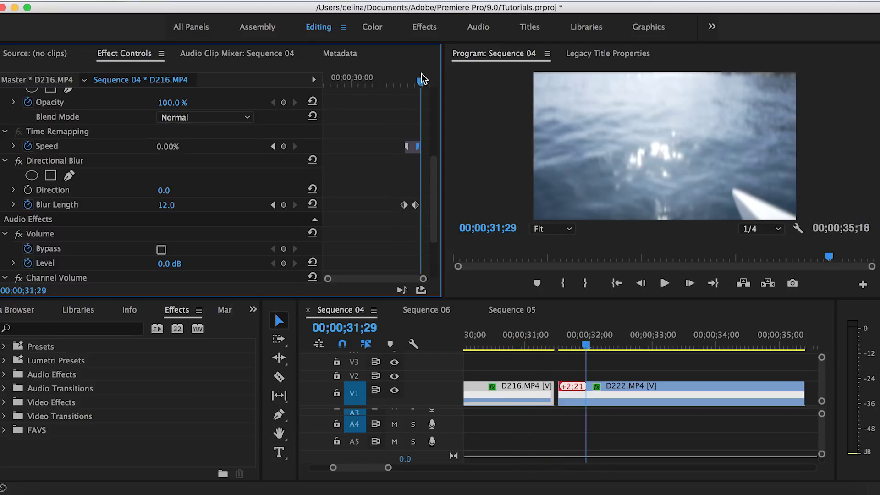
drag(420, 80, 421, 80)
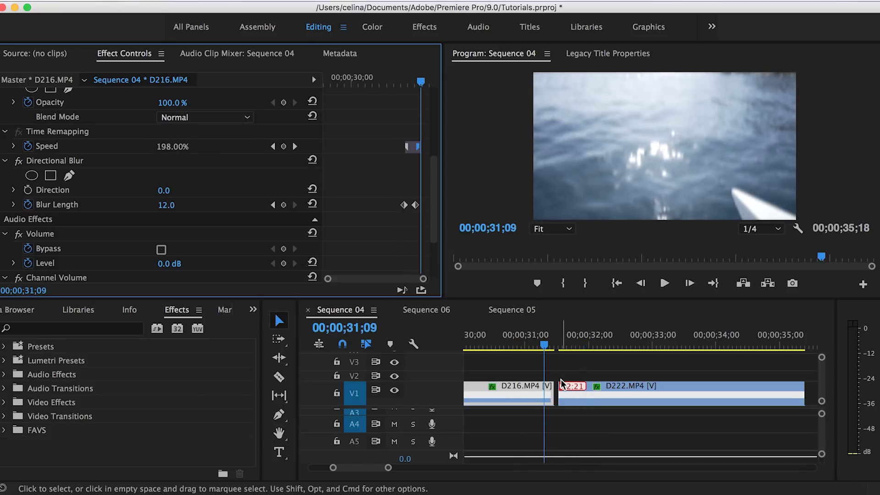
Move the pasted D222.MP4 against the end of the pasted D216.MP4 to close the gap, and play across the cut.
drag(570, 384, 556, 386)
mouse_move(528, 345)
mouse_down()
mouse_move(566, 344)
mouse_move(527, 342)
mouse_up()
key(space)
click(523, 342)
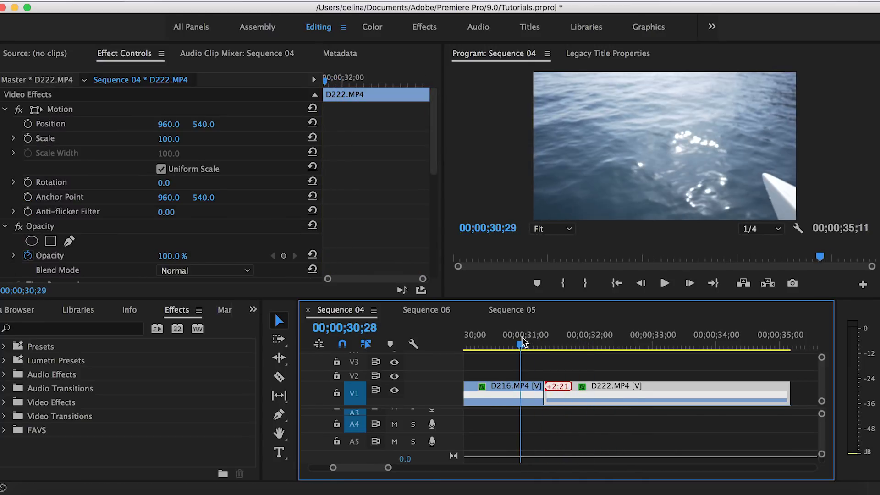
key(space)
mouse_move(521, 338)
mouse_down()
mouse_move(530, 339)
mouse_move(509, 337)
mouse_up()
key(space)
key(space)
On the pasted D216.MP4, set the Directional Blur's Blur Length to 35 at 00;00;31;08, just before the cut.
click(537, 340)
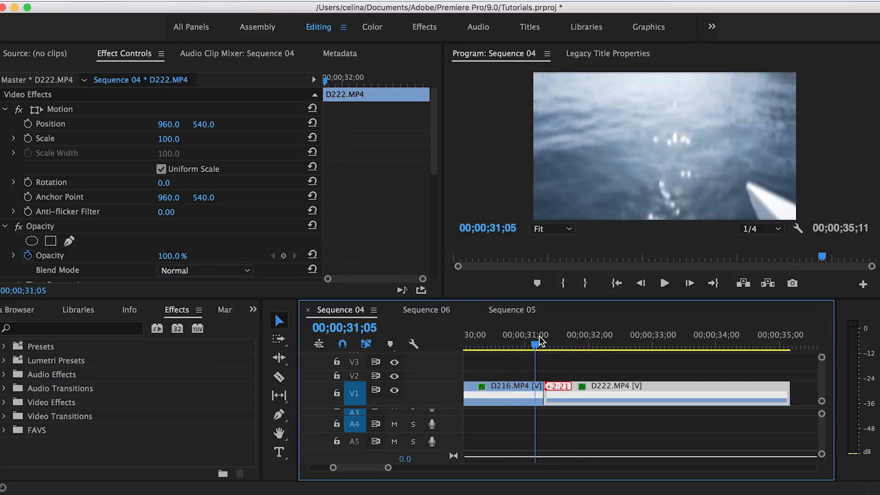
click(528, 392)
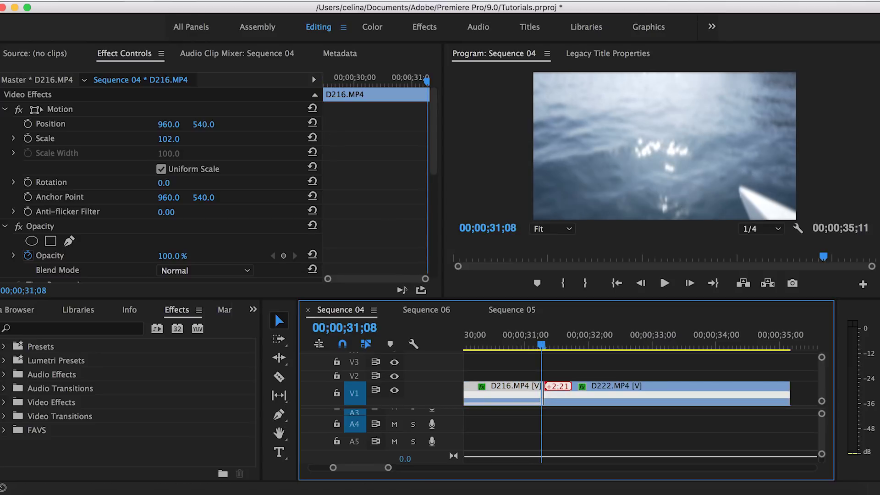
scroll(332, 232, down, 5)
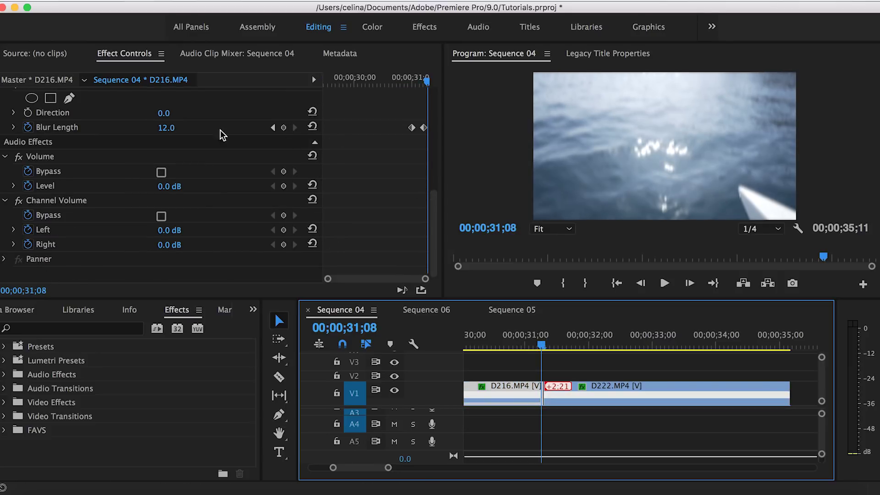
click(167, 128)
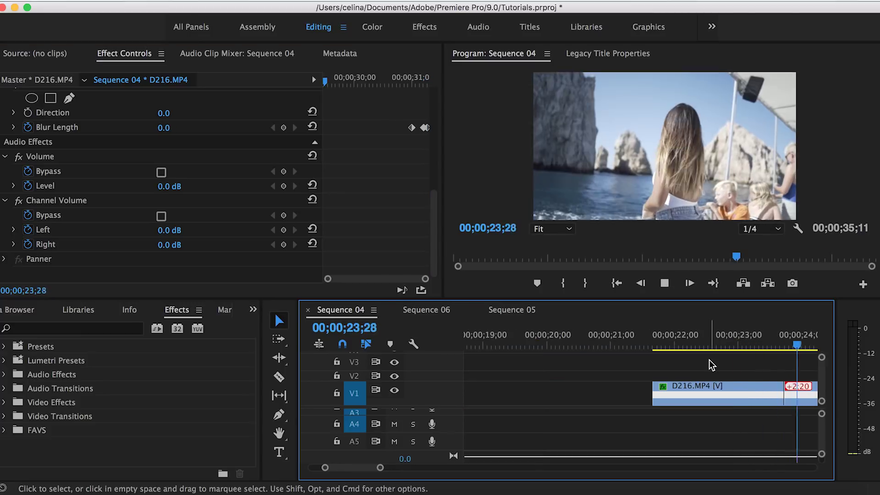
Play the original D222.MP4 from about 00;00;24;10 to review the earlier version of the transition.
key(space)
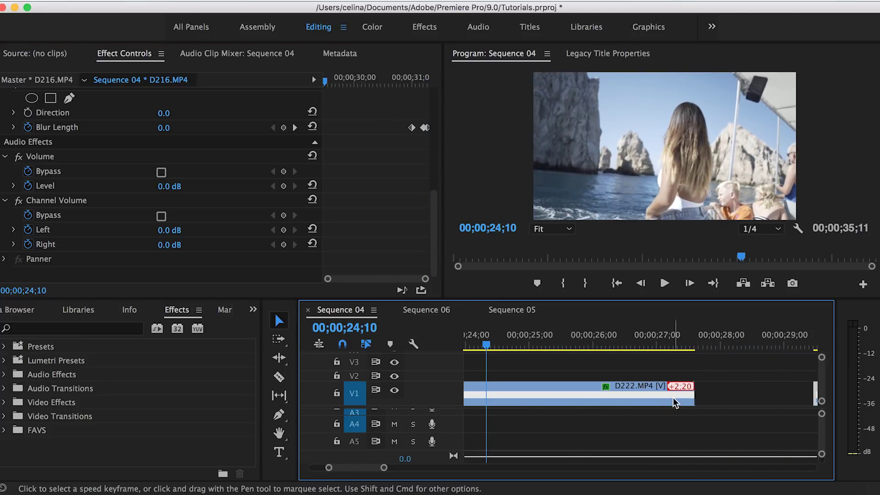
key(space)
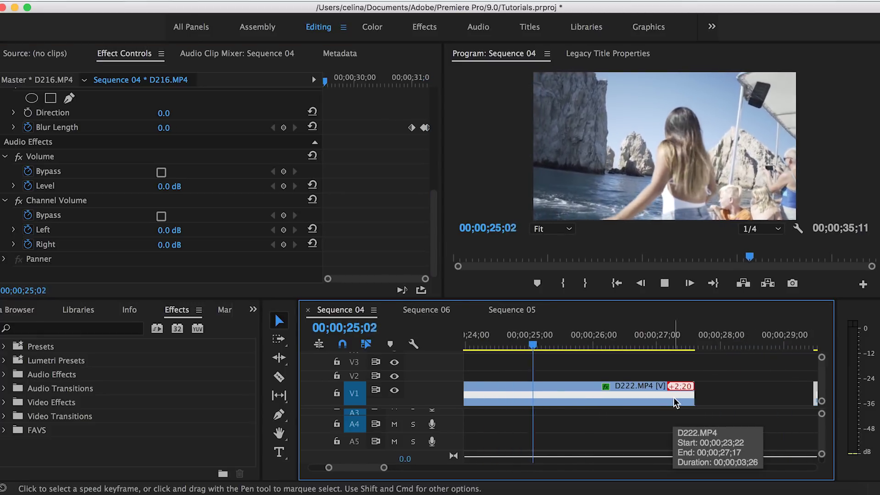